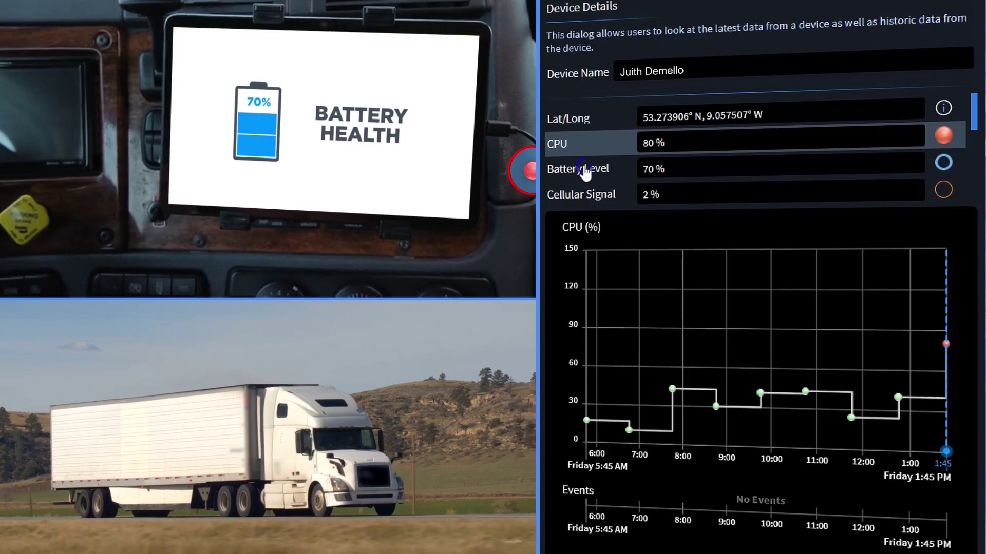
Open the main navigation menu from the SOTI logo on the dashboard.
click(570, 177)
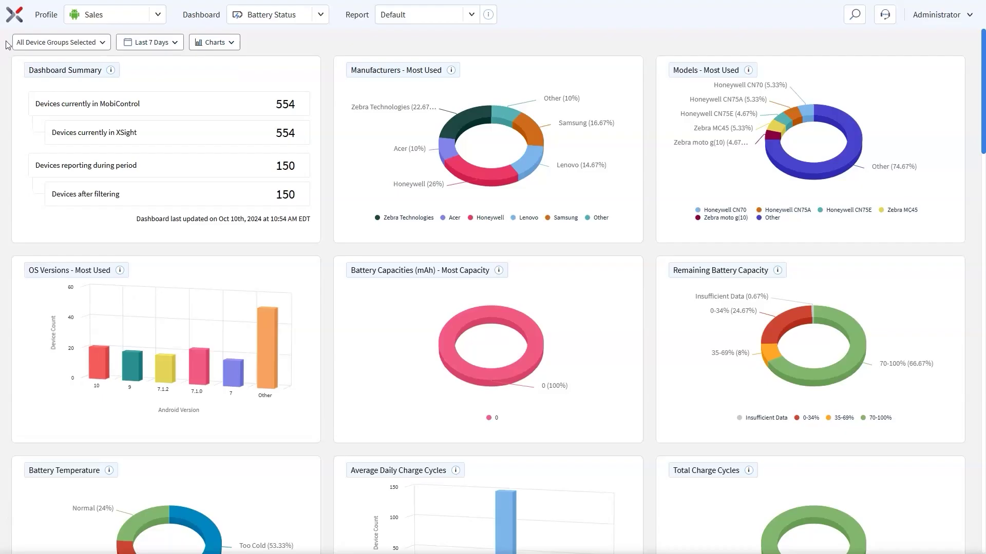
Open Live View, pan the fleet map to the Great Lakes, and show the saved views list.
click(15, 15)
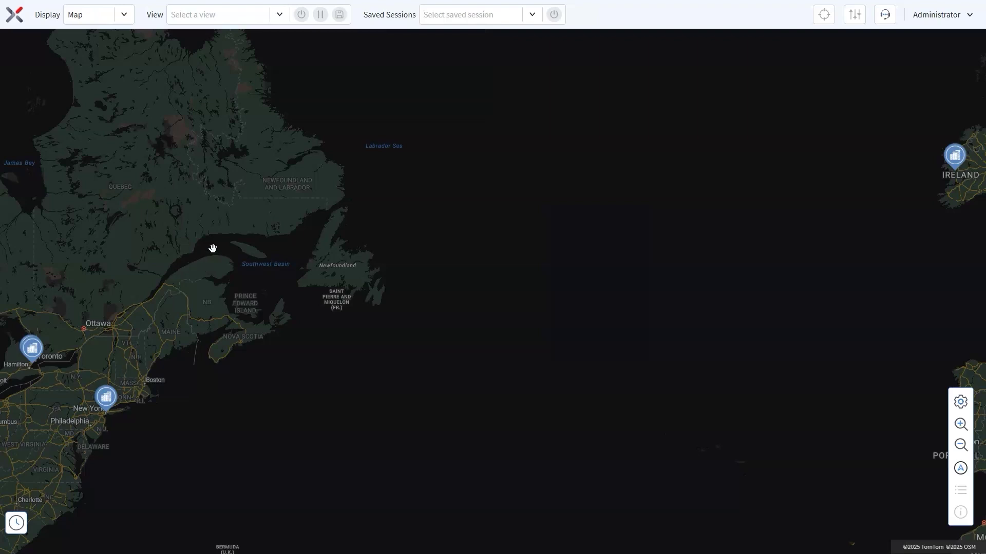
drag(172, 237, 378, 251)
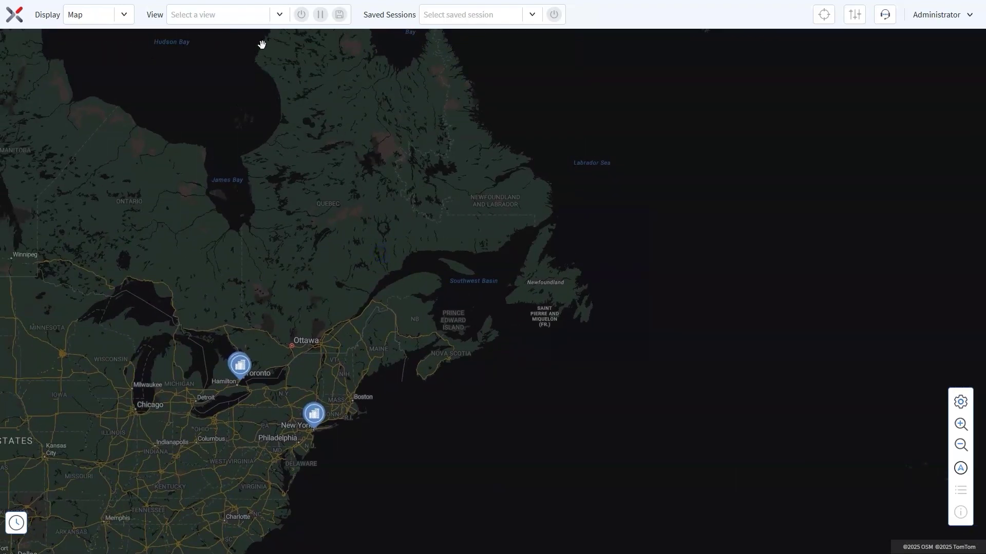
click(277, 17)
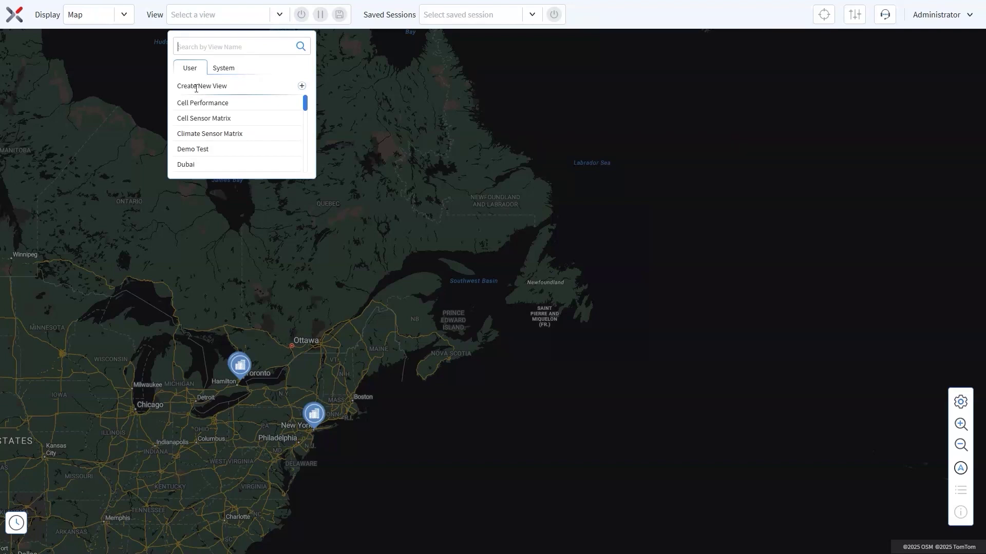
Browse System views for the Default Instance, return to User views, and start a new view.
click(221, 75)
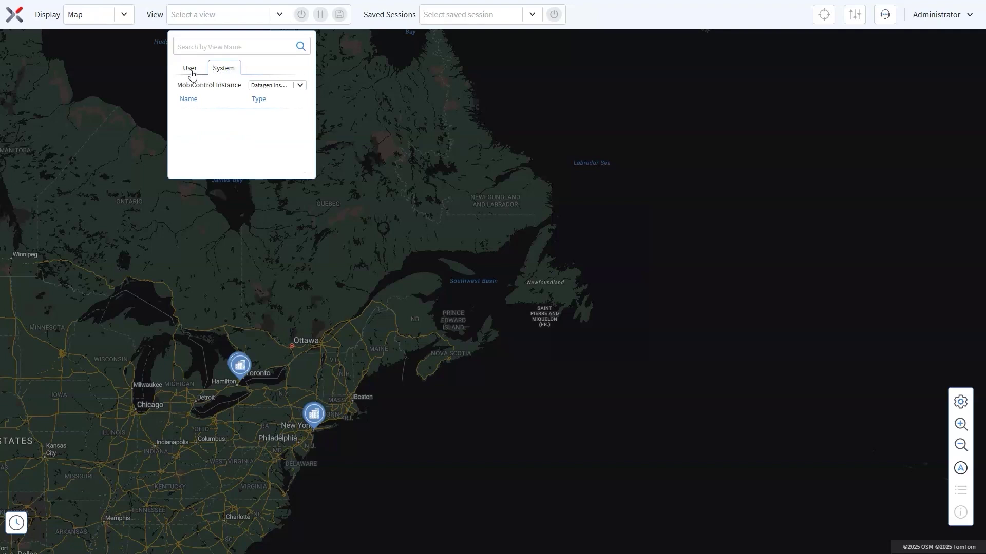
click(300, 85)
click(275, 109)
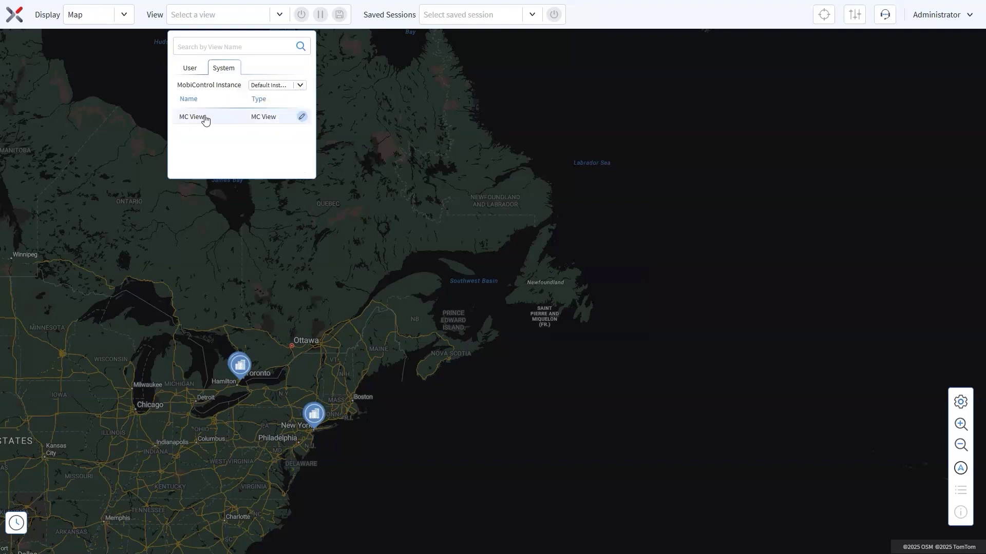
click(194, 73)
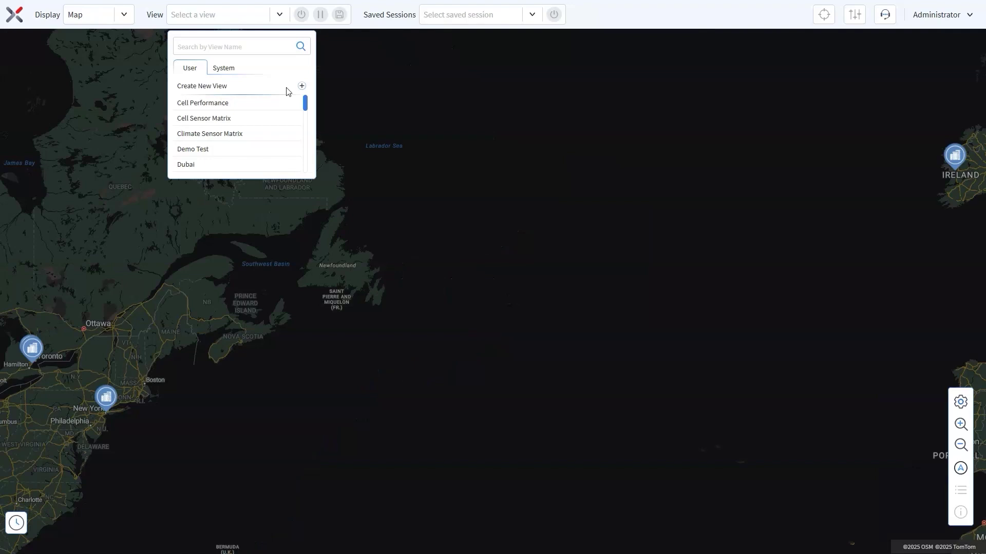
click(301, 87)
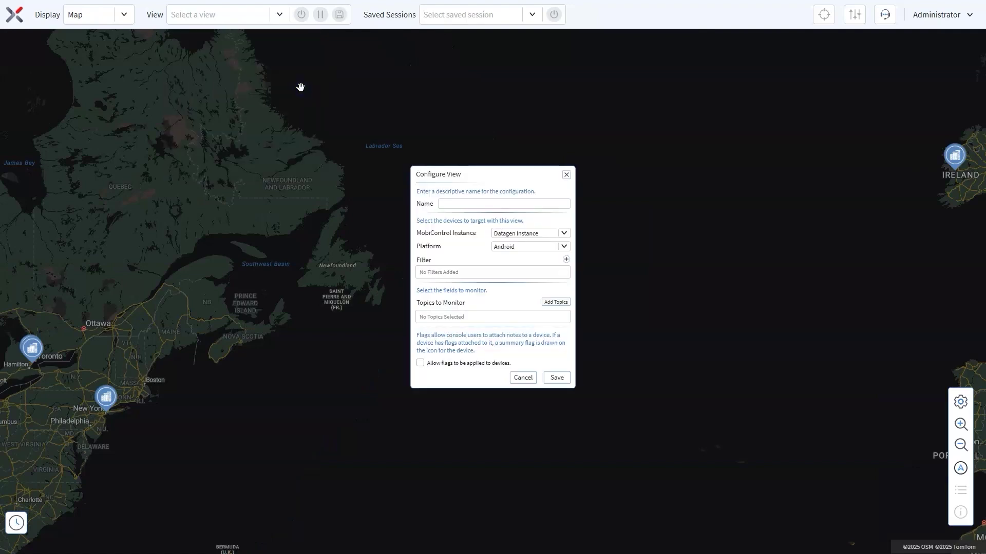
Name the new view 'Logistics View', keeping Datagen Instance and the Android platform.
click(449, 203)
text(Logistics View)
click(565, 236)
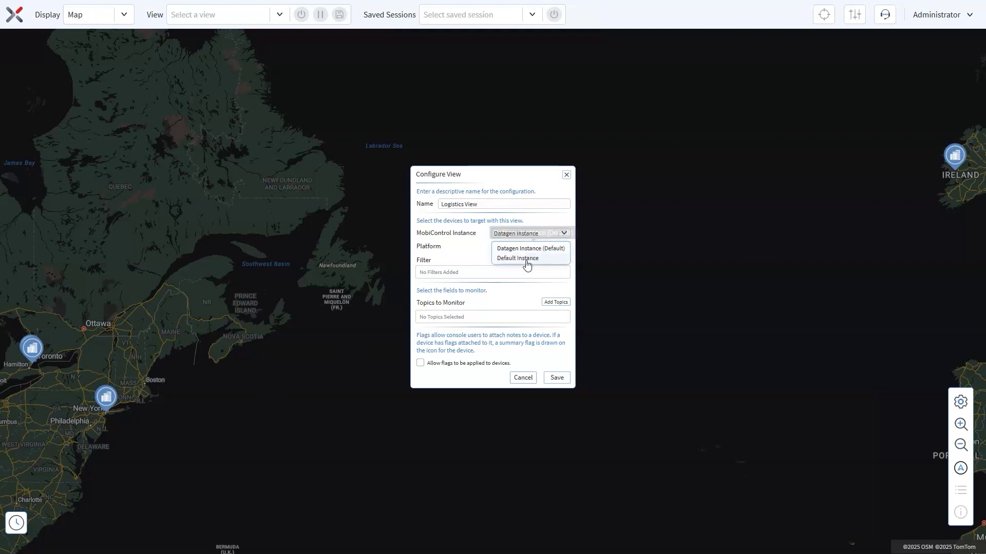
double_click(573, 244)
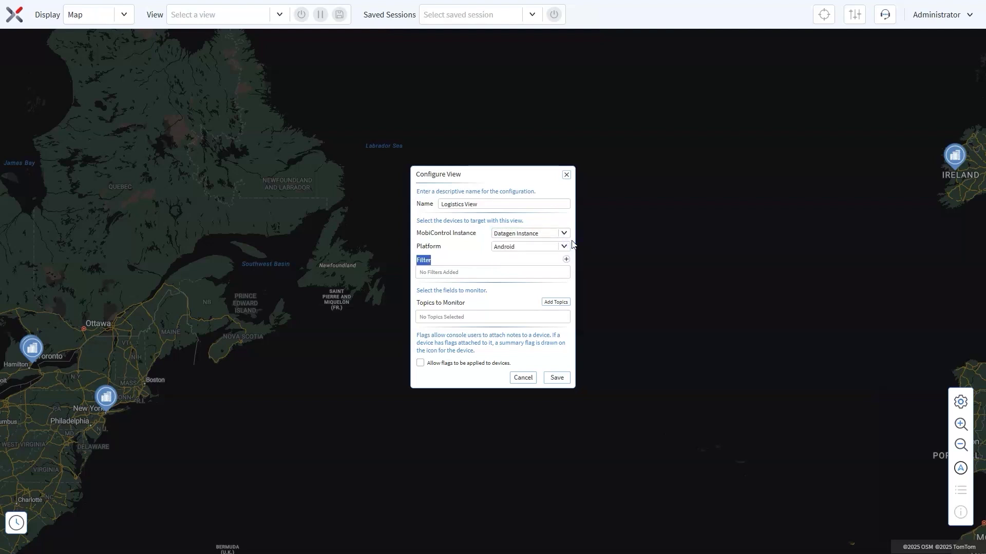
click(573, 244)
click(565, 247)
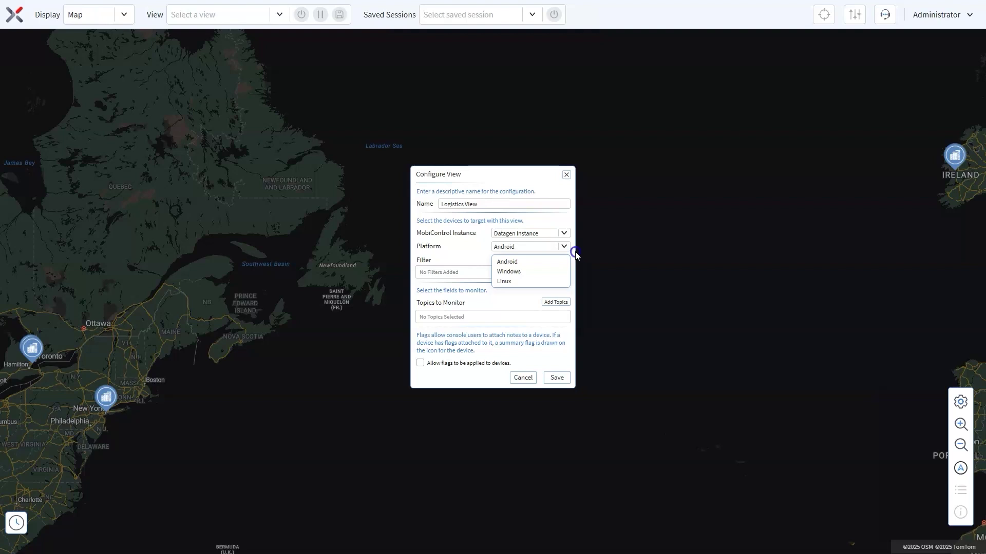
click(575, 255)
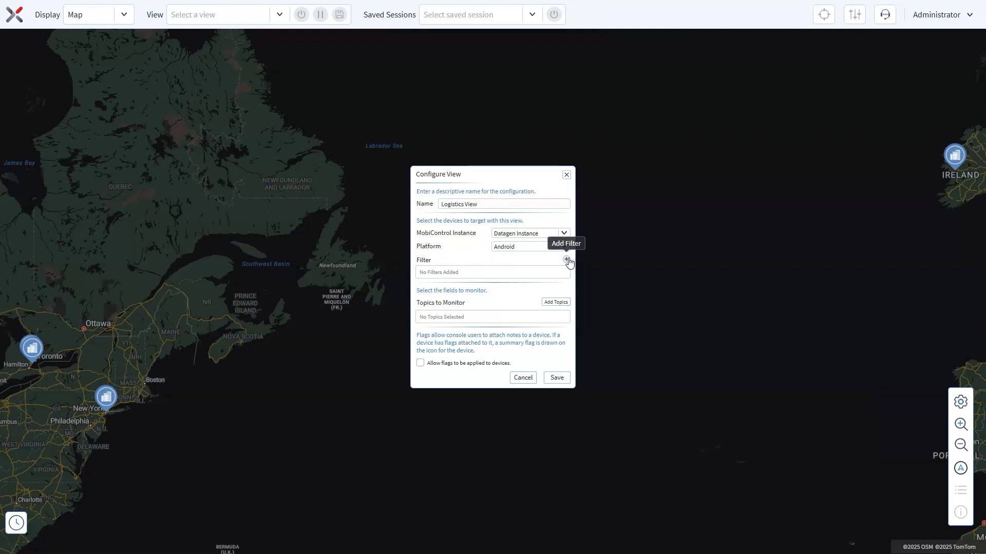
Add a Group filter including both Rocket Beer Company groups and Rocket Fruit Company.
click(567, 260)
click(566, 260)
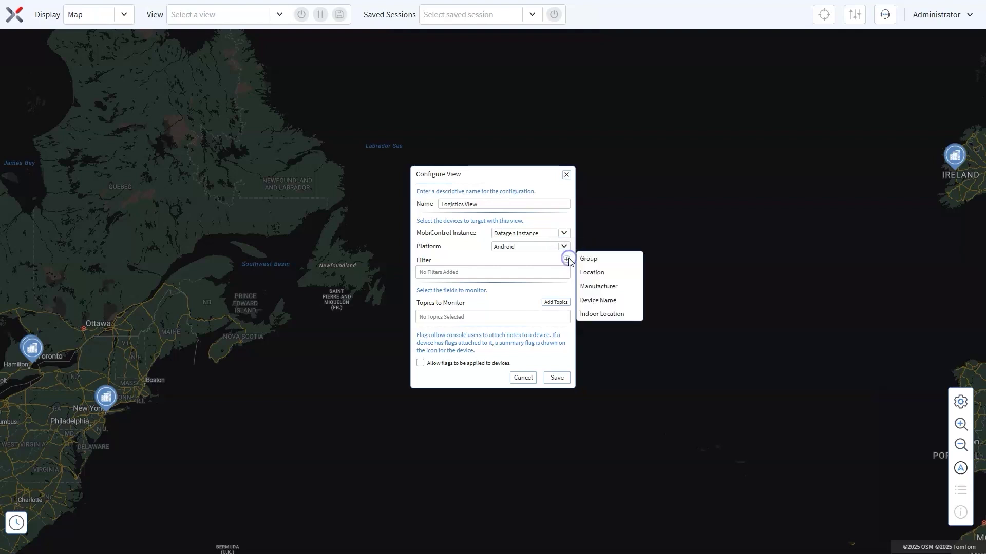
click(624, 265)
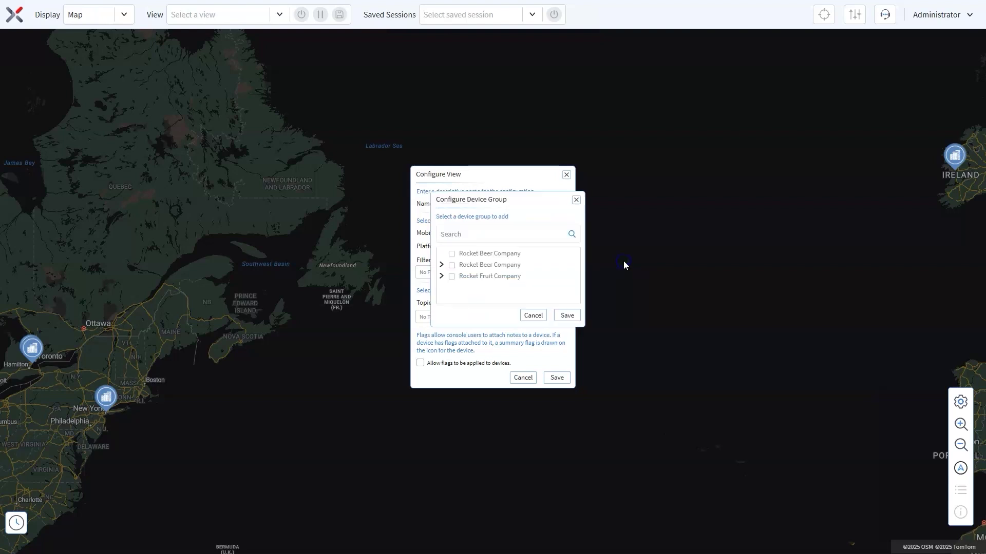
click(451, 254)
click(452, 265)
click(453, 276)
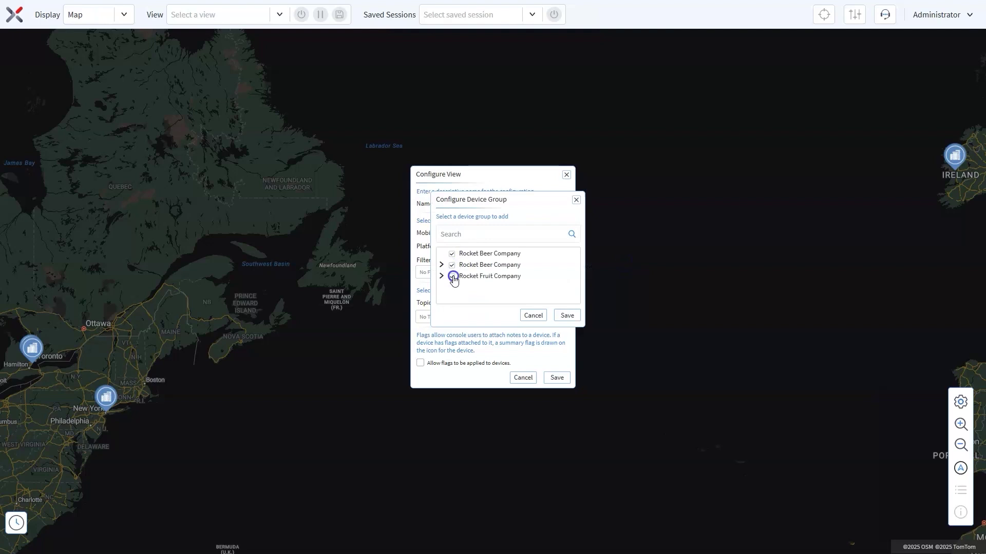
click(568, 316)
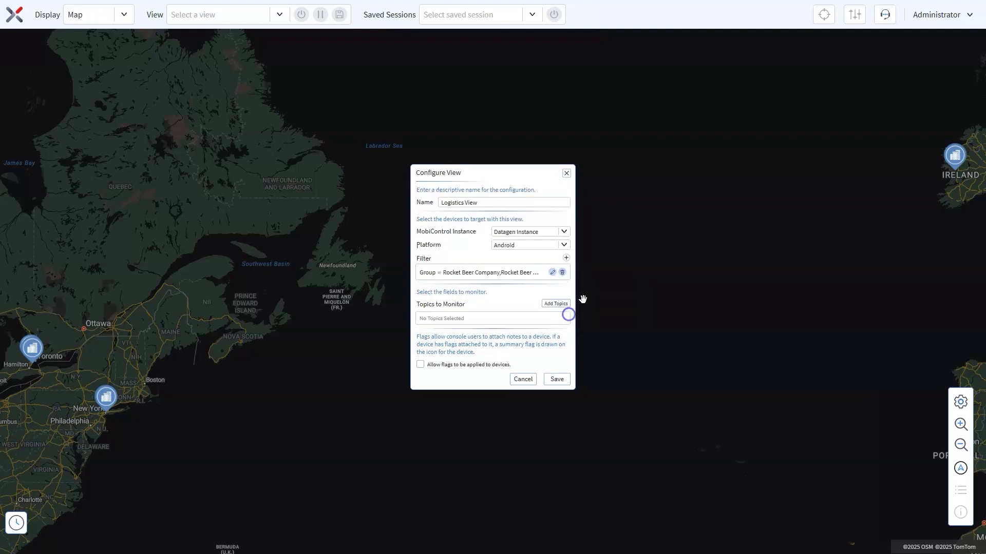
Add a Location filter rectangle from (43.7613, -79.637146), enlarged to cover most of the map.
click(566, 257)
click(567, 258)
click(567, 258)
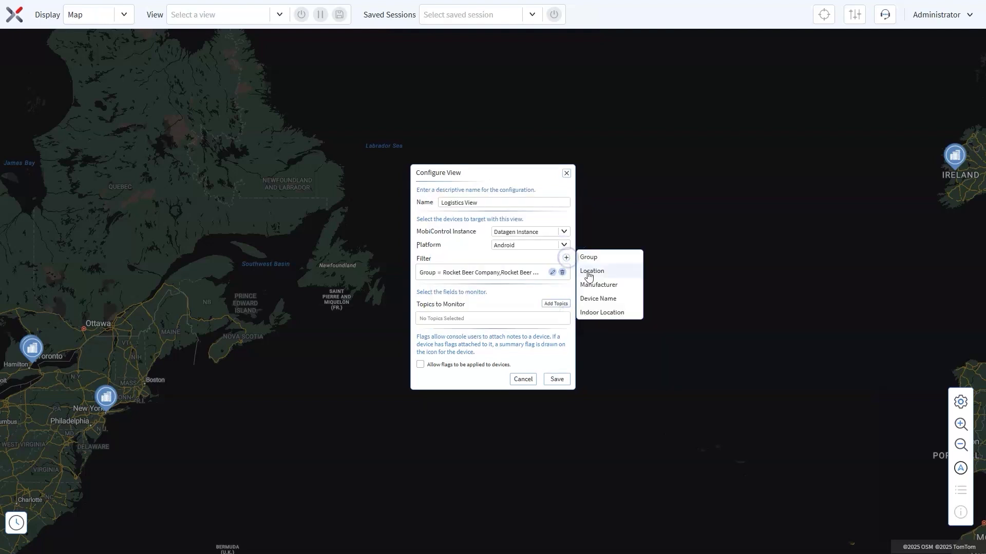
click(590, 270)
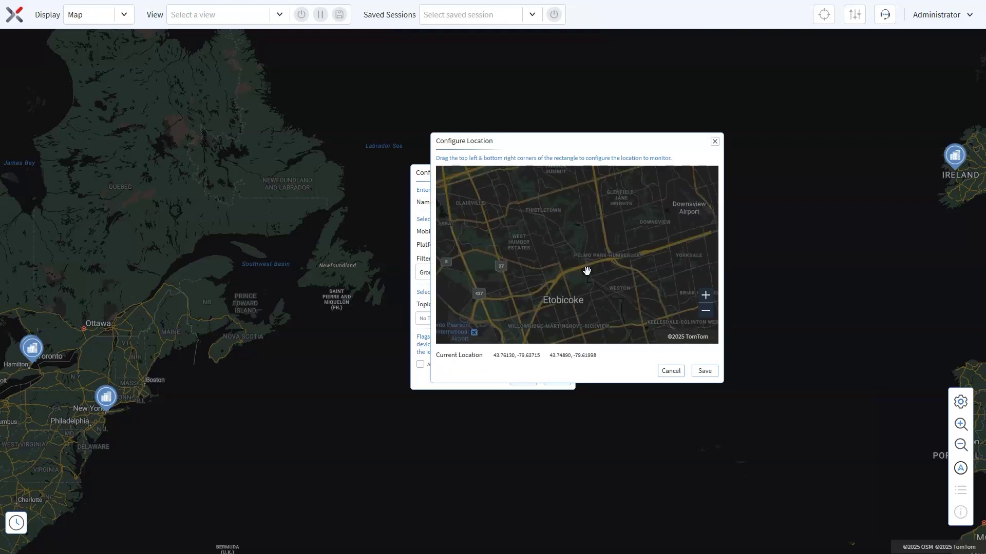
drag(459, 190, 681, 335)
click(706, 371)
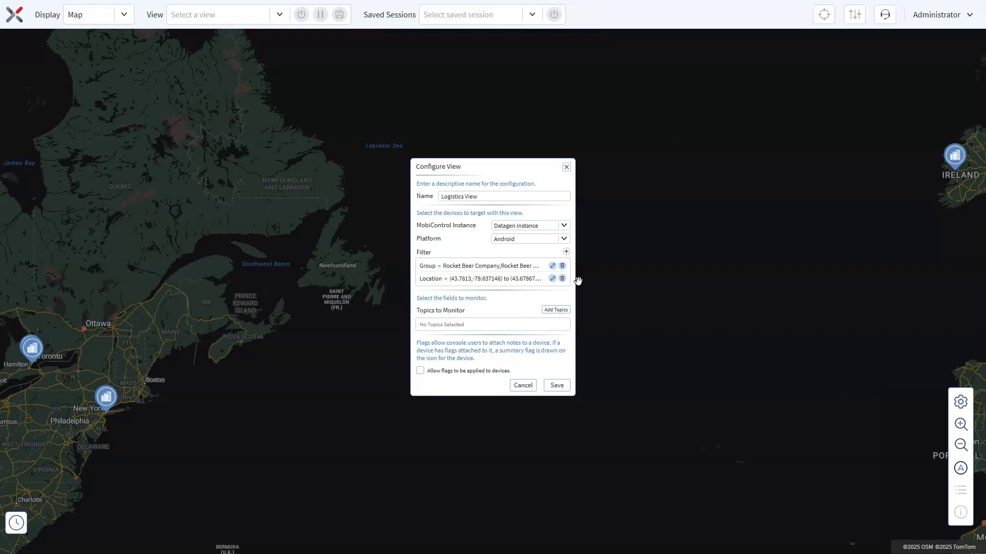
Delete the Location filter from Logistics View and confirm the removal.
click(566, 252)
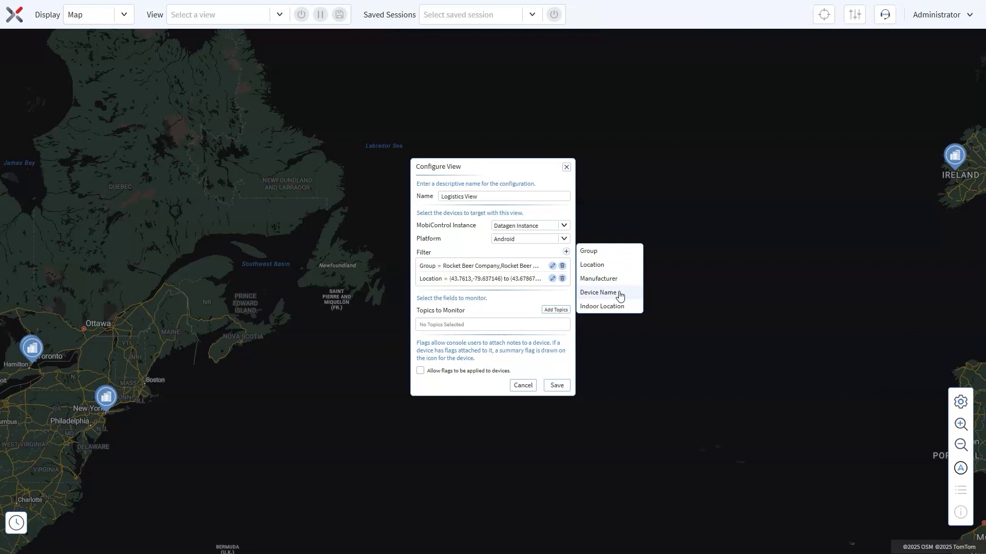
click(632, 327)
click(562, 279)
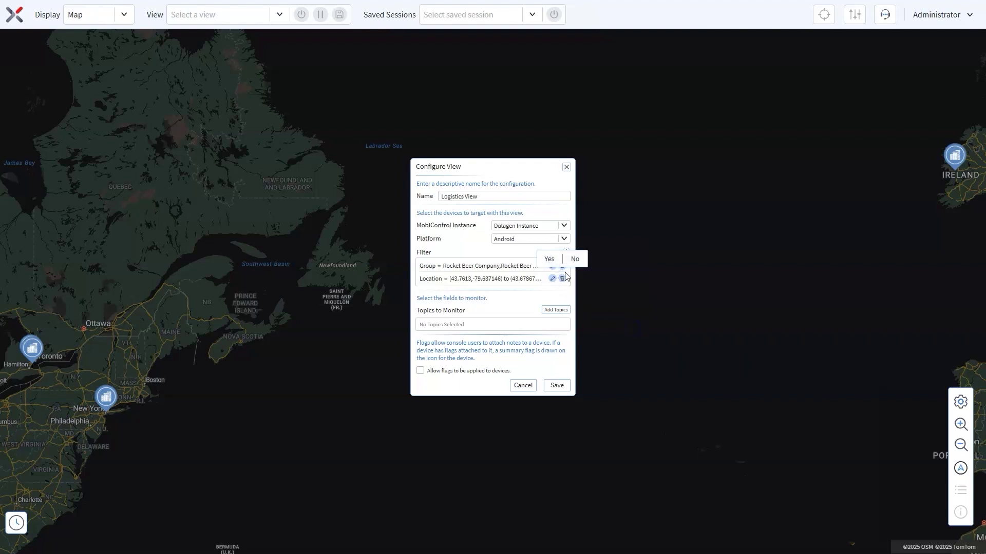
click(549, 259)
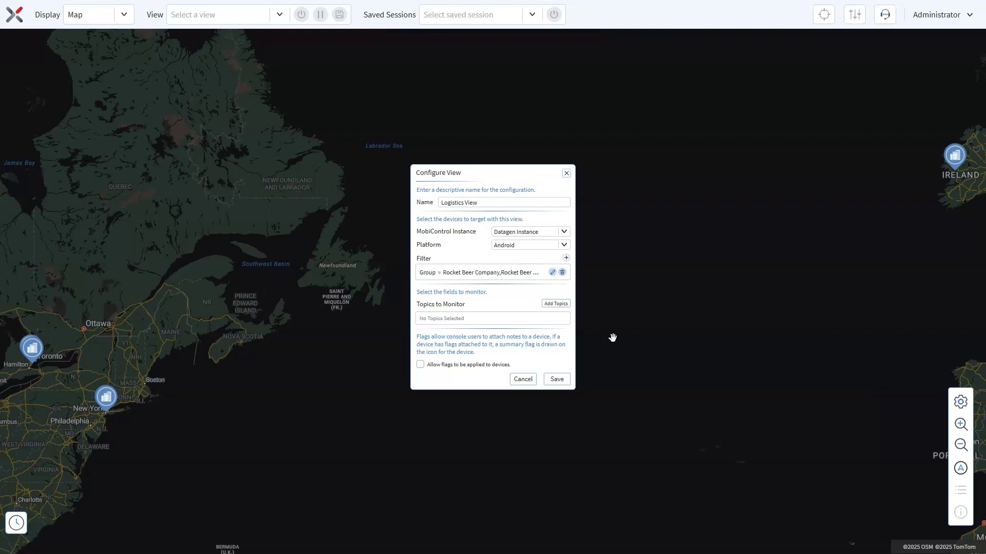
Add Standard Topics Battery Level, Cellular Signal, Speed km/h and Total Drops to the selected topics.
click(556, 304)
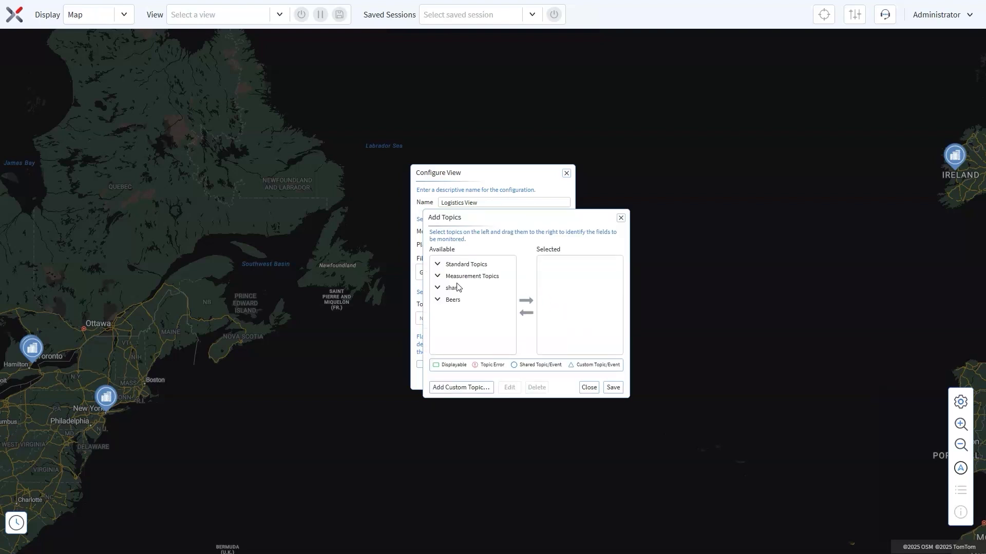
click(437, 264)
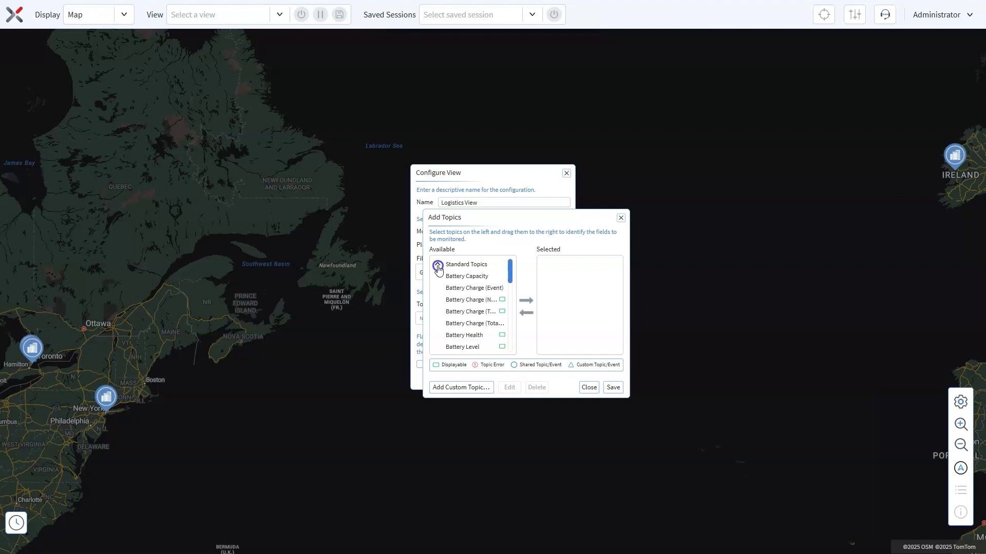
click(462, 347)
click(525, 301)
scroll(478, 306, down, 5)
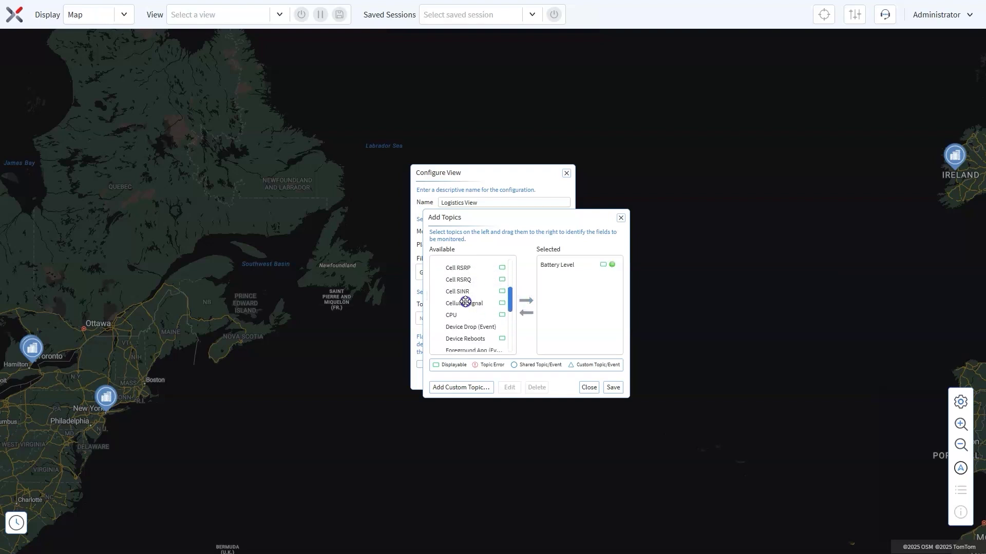
click(465, 304)
click(529, 302)
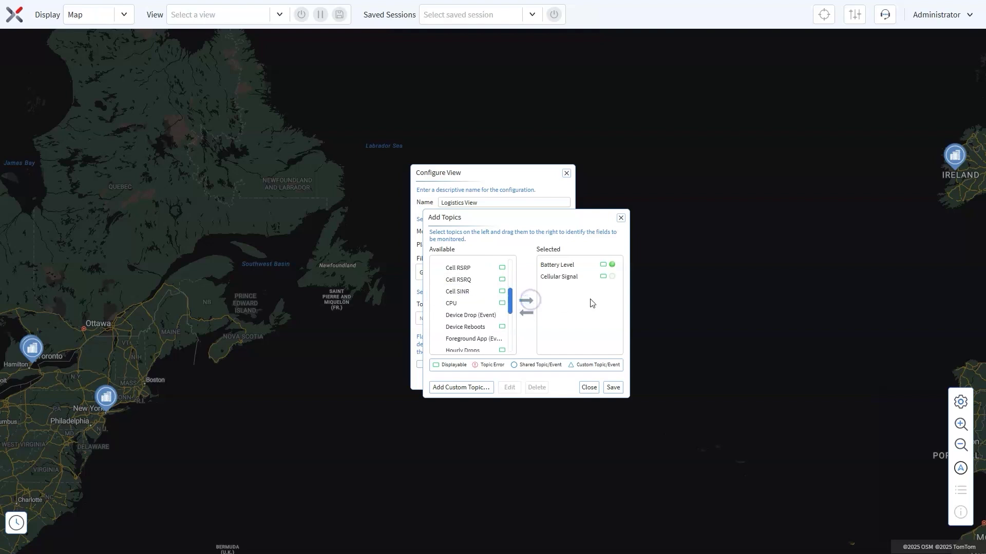
scroll(465, 315, down, 5)
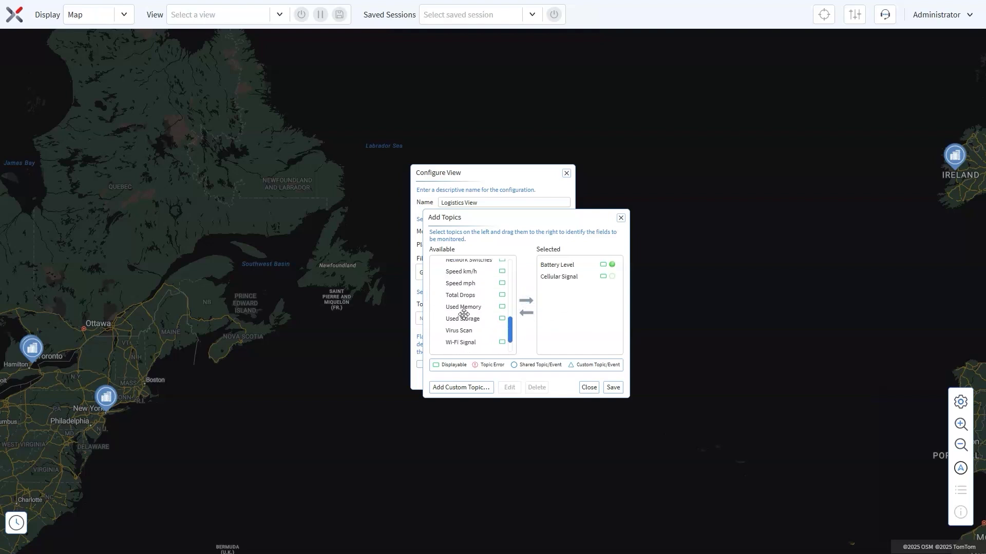
click(469, 272)
click(526, 301)
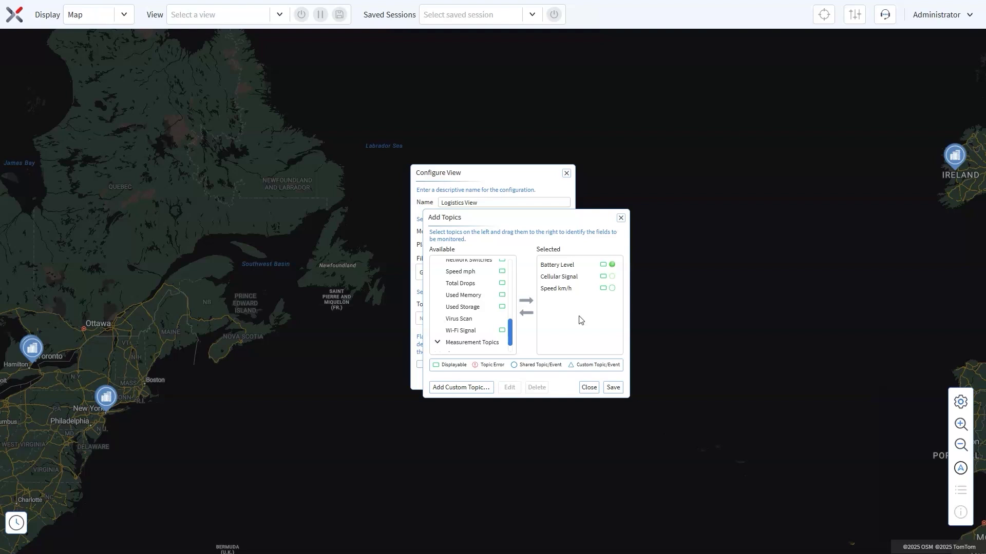
click(463, 284)
click(527, 302)
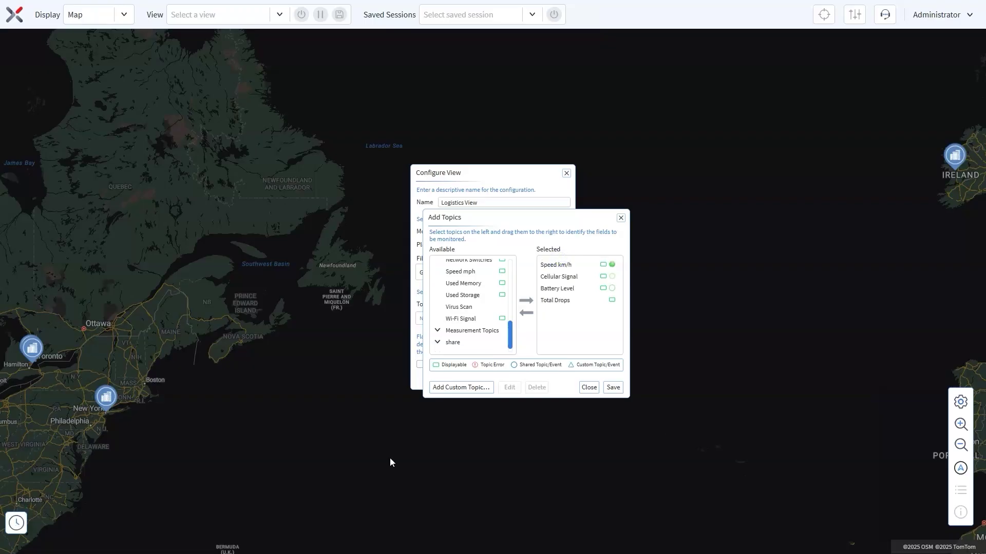
Start a custom topic using the Integer (suitable for mapping to colors) value type.
click(447, 391)
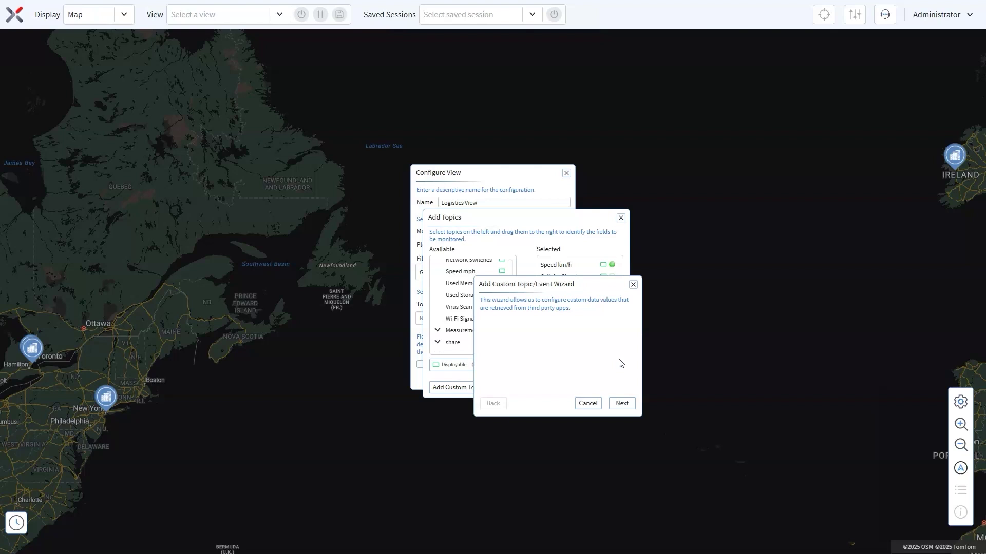
click(622, 404)
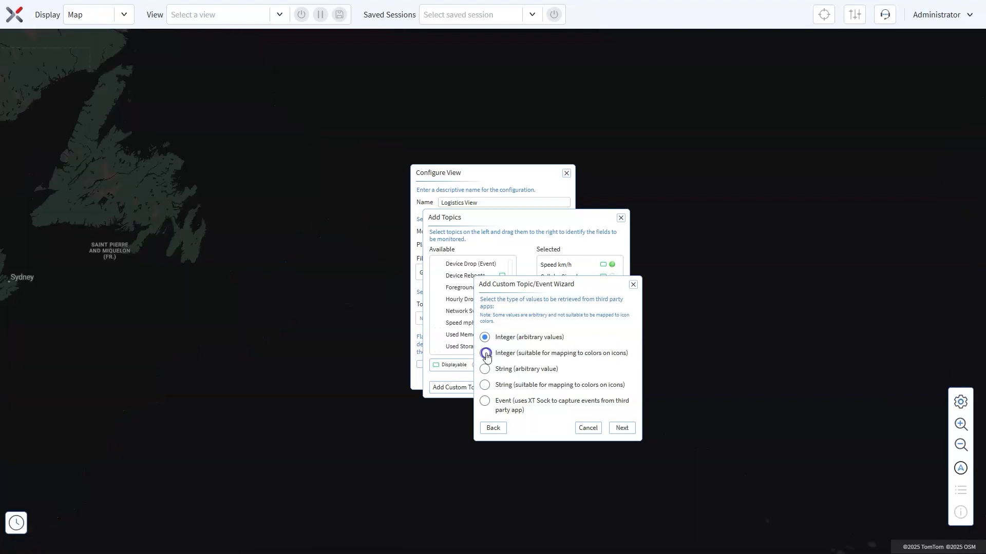
click(484, 353)
click(621, 428)
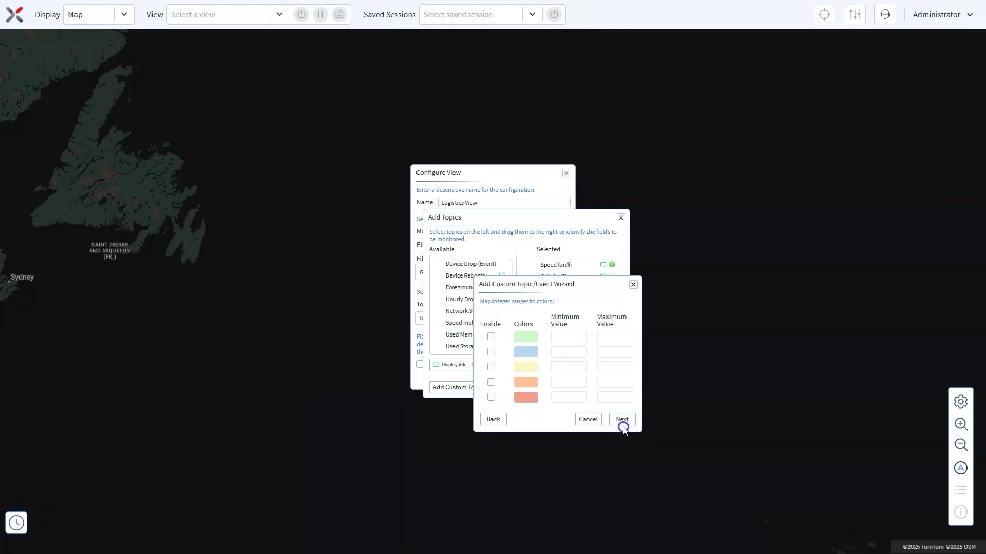
Enable the green, blue and red colour ranges and set green to 80–100.
click(491, 337)
click(491, 353)
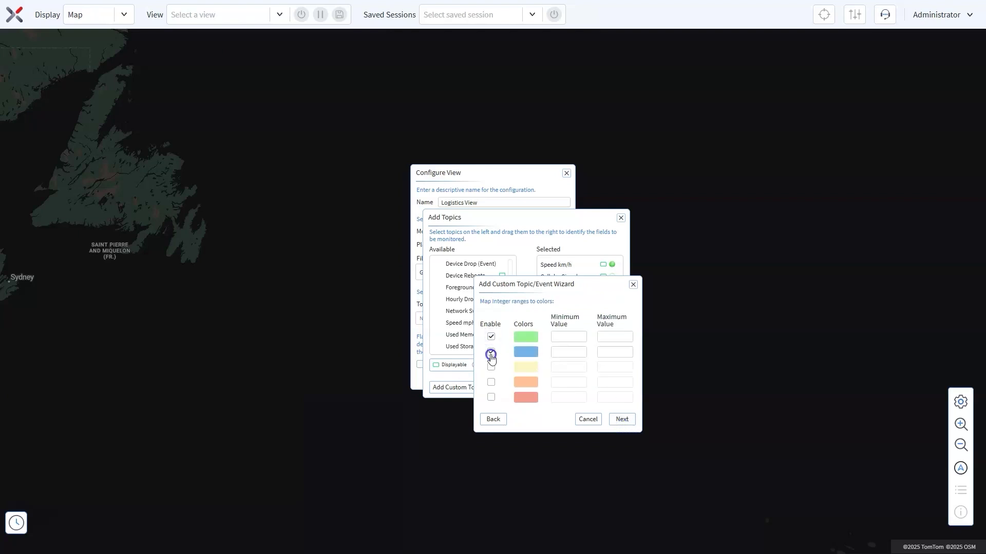
click(490, 398)
click(564, 337)
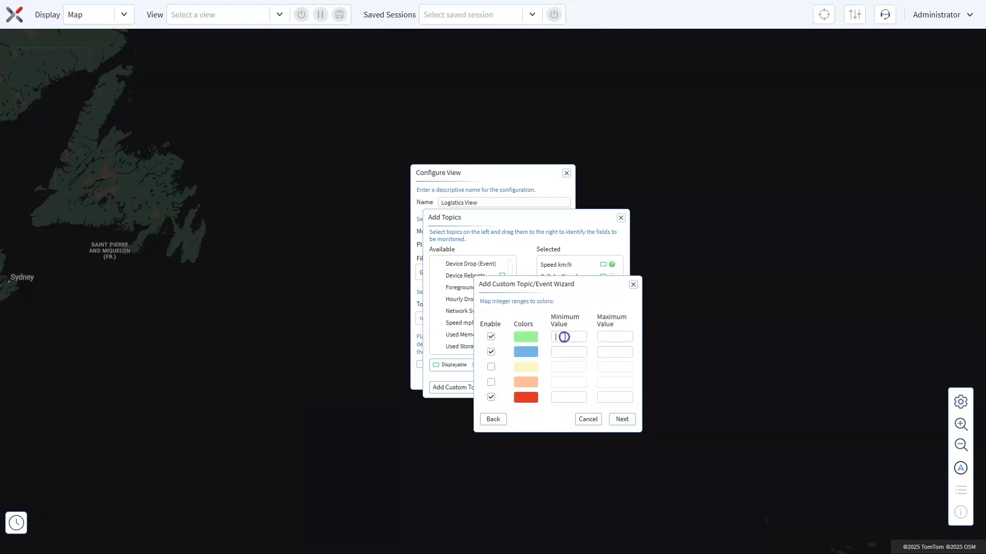
text(80)
click(630, 336)
text(100)
Set the blue range to 25–79 and the red range to 0–24.
click(580, 352)
text(25)
click(608, 350)
text(79)
click(574, 398)
text(0)
click(608, 397)
text(24)
Keep 15-second collection frequency and significant change 5, and set the units to Pallets.
click(622, 419)
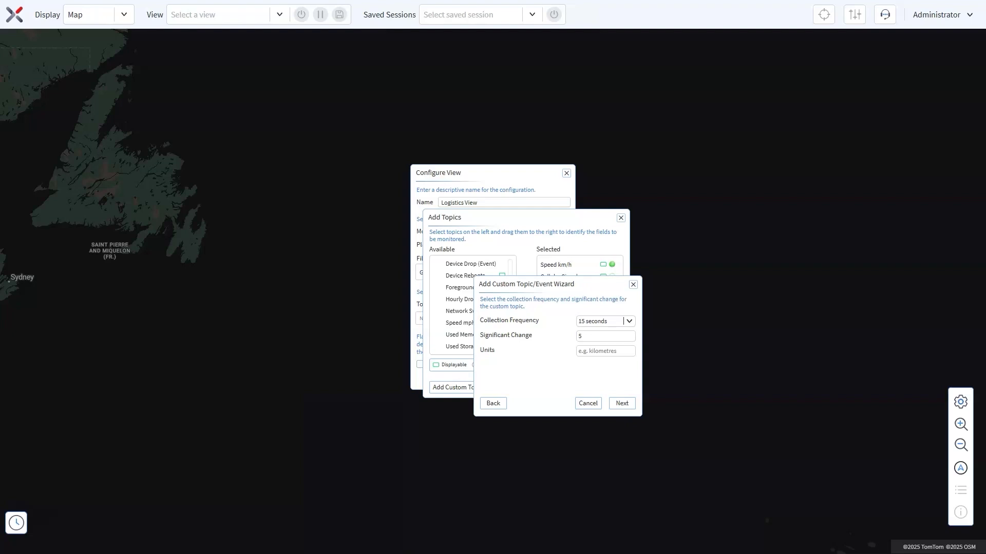
click(629, 322)
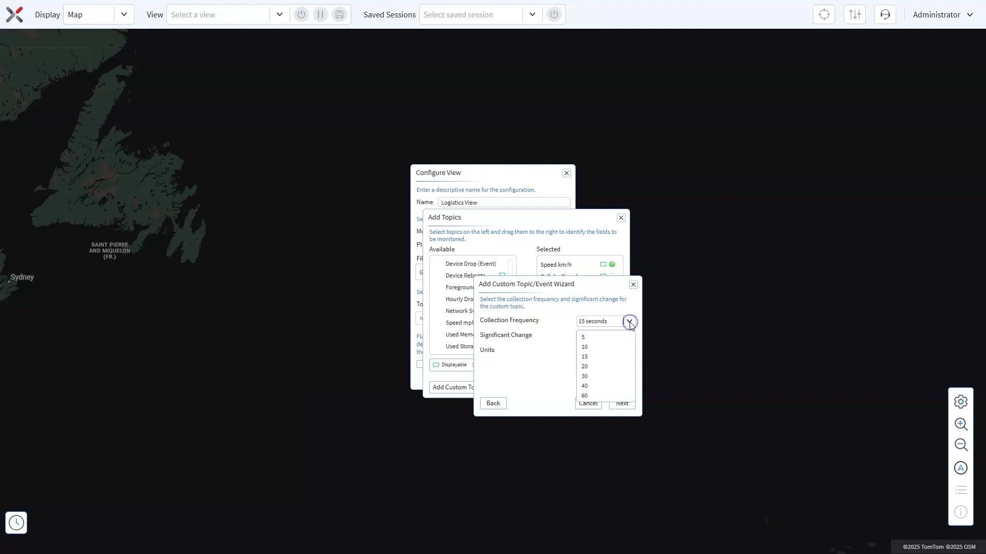
click(616, 357)
click(595, 336)
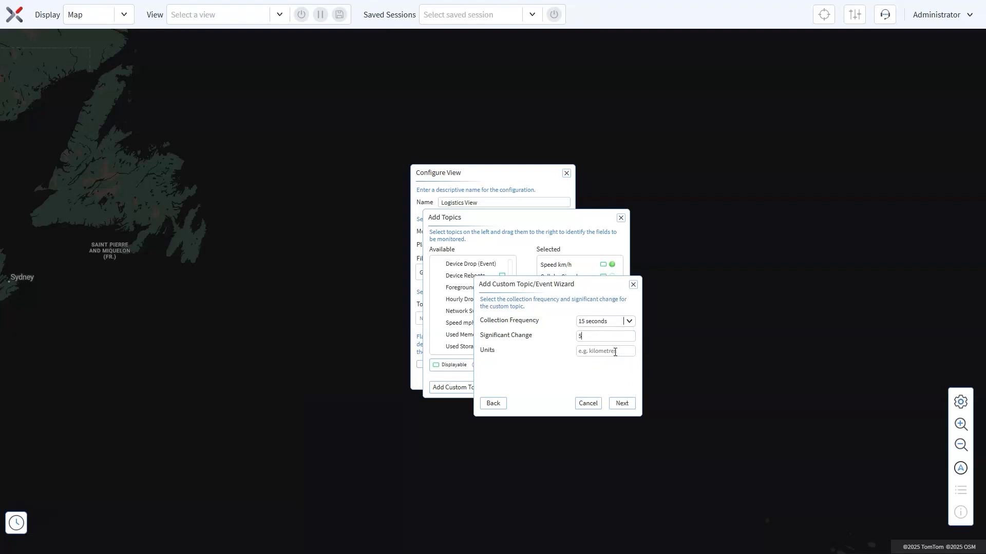
click(615, 352)
text(Pallets)
Make the custom topic retrieve its data from the JSON file Download/XSight_LV.json.
click(624, 405)
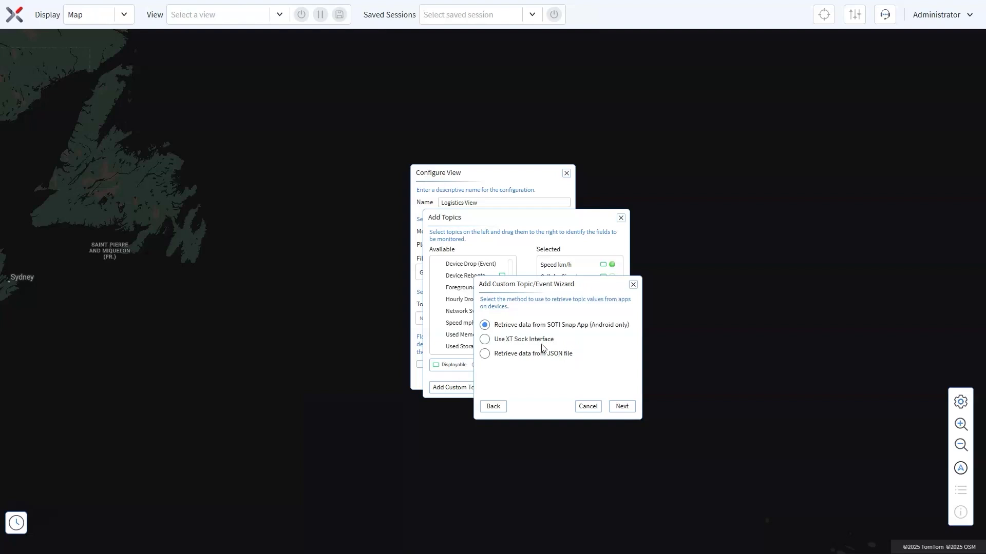
click(485, 353)
click(622, 406)
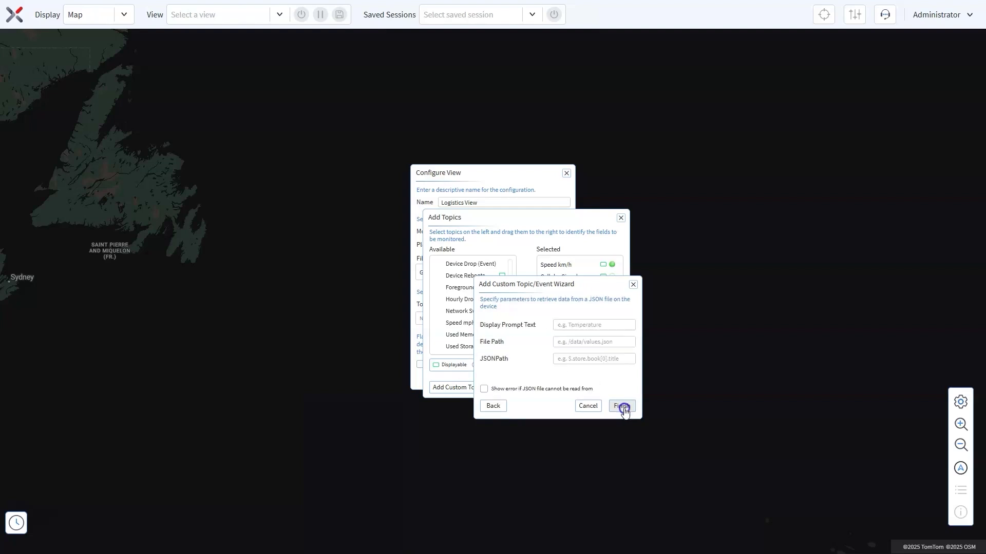
click(570, 343)
text(Download/XSight_LV.json)
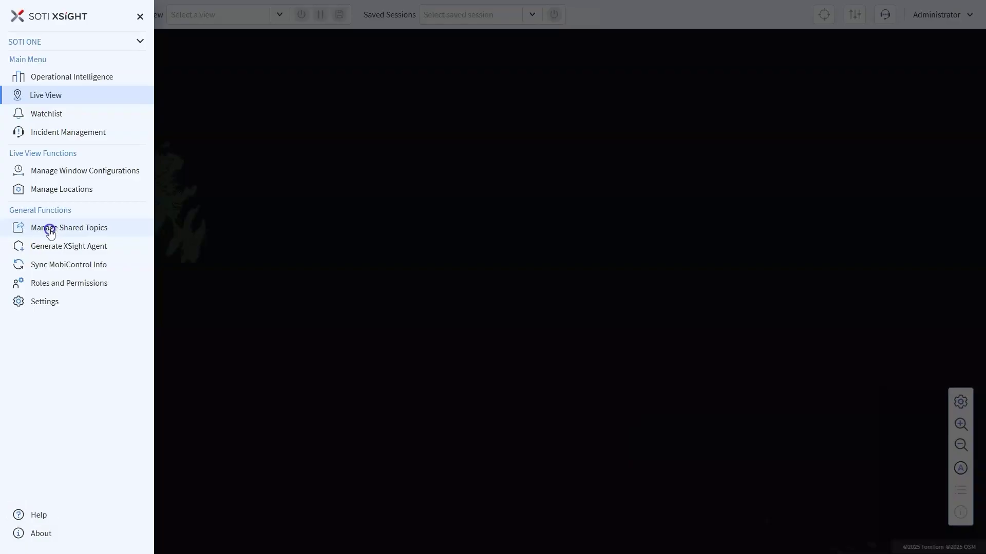
Review the five topic sets in Manage Shared Topic Sets, then close the dialog.
click(50, 228)
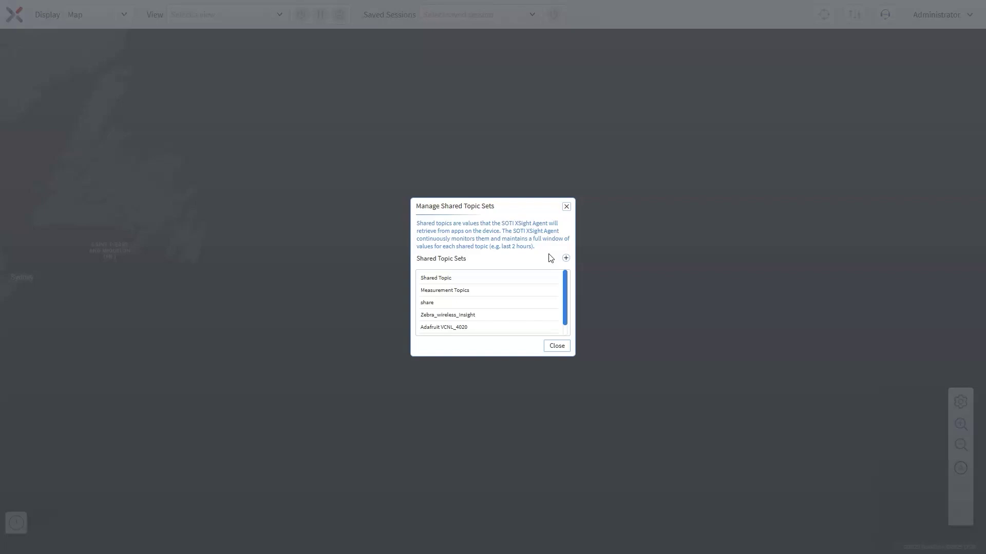
click(556, 347)
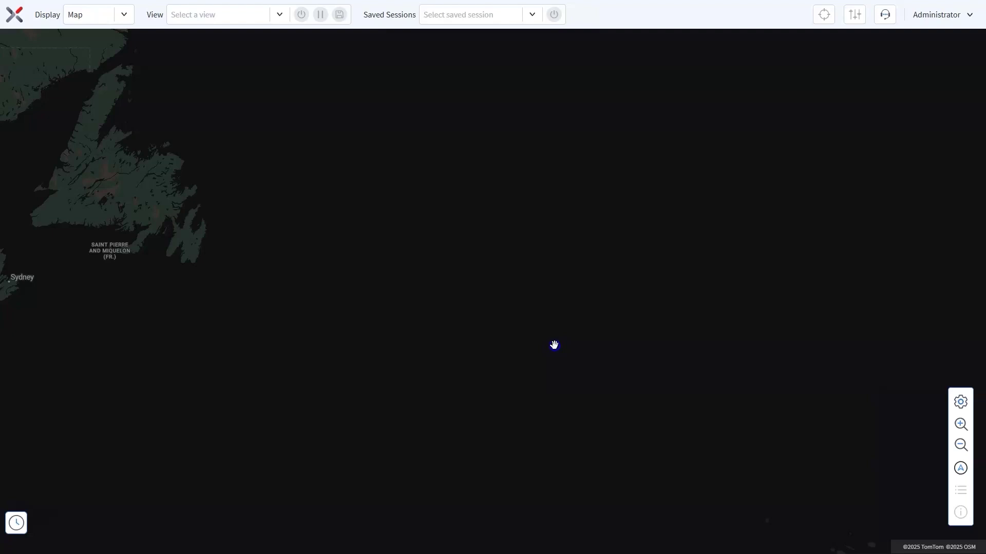
Draft a new Live View window configuration and raise its window size to 20 hours.
click(21, 23)
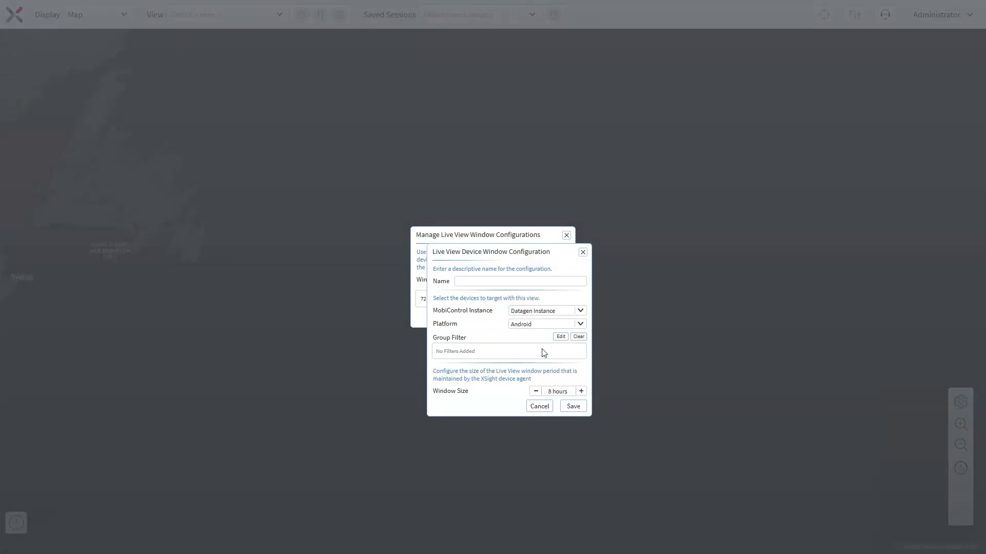
click(581, 392)
click(581, 393)
click(581, 392)
click(581, 392)
click(581, 393)
click(581, 392)
click(582, 392)
click(581, 392)
click(581, 393)
click(581, 392)
click(581, 393)
click(582, 393)
click(581, 392)
click(581, 392)
click(581, 392)
click(581, 392)
Raise the draft's window size to 72 hours, then discard it without saving.
click(580, 392)
click(581, 392)
click(580, 392)
click(581, 392)
click(581, 393)
click(581, 392)
click(580, 392)
click(580, 392)
click(581, 392)
click(541, 404)
Close Window Configurations and inspect the Beers shared topic set in Manage Shared Topics, leaving it unchanged.
click(547, 318)
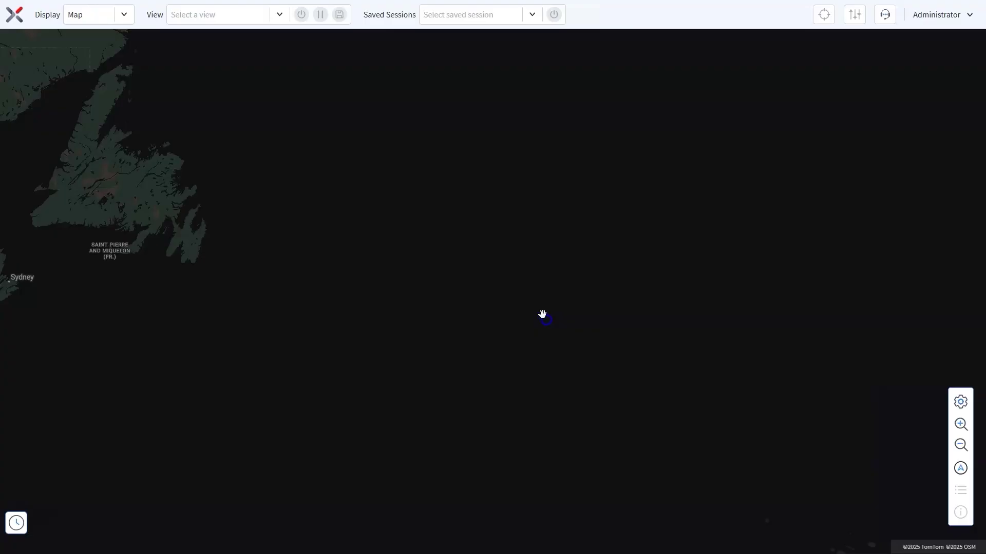
click(22, 22)
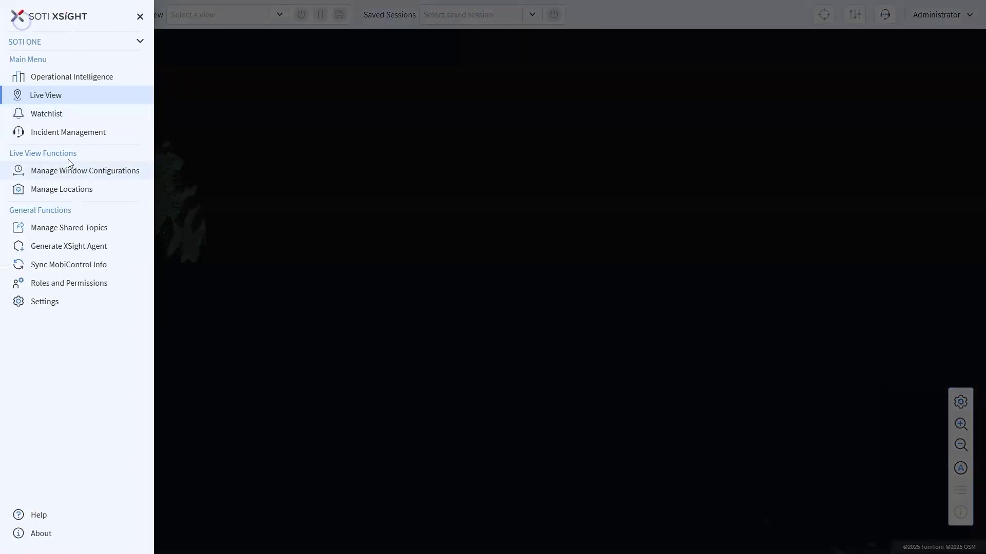
click(87, 227)
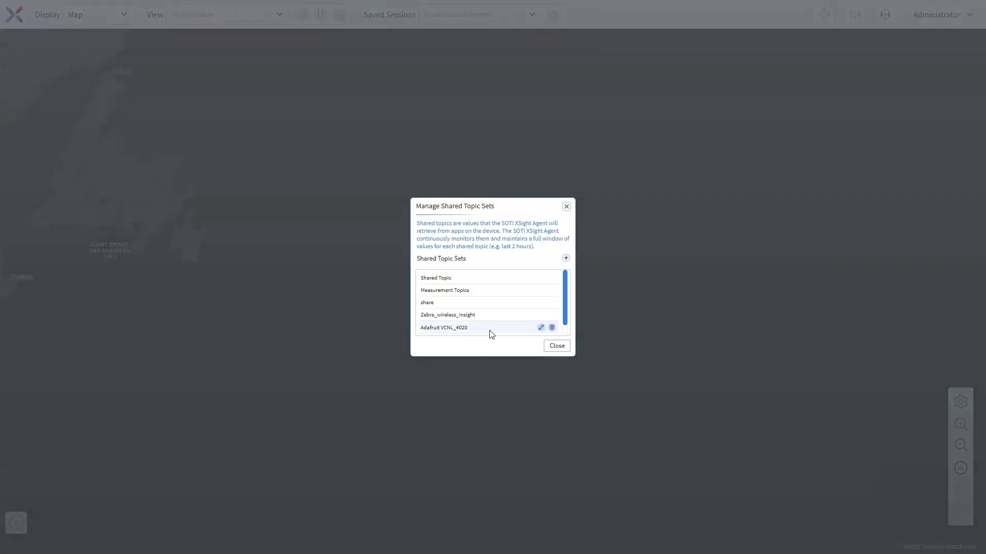
scroll(488, 333, down, 1)
click(540, 331)
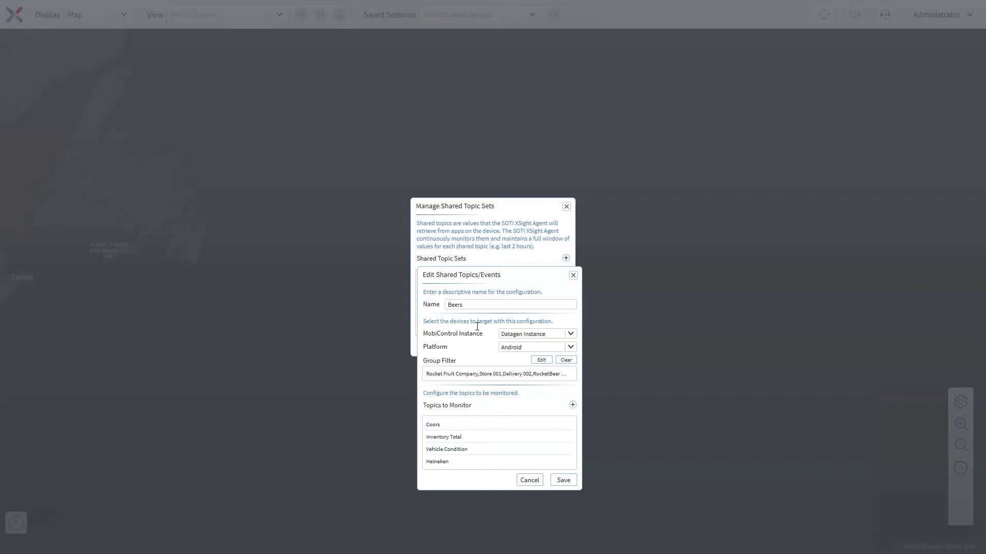
click(534, 484)
Inspect the Adafruit VCNL_4020 shared topic set and close it unchanged.
scroll(462, 311, up, 1)
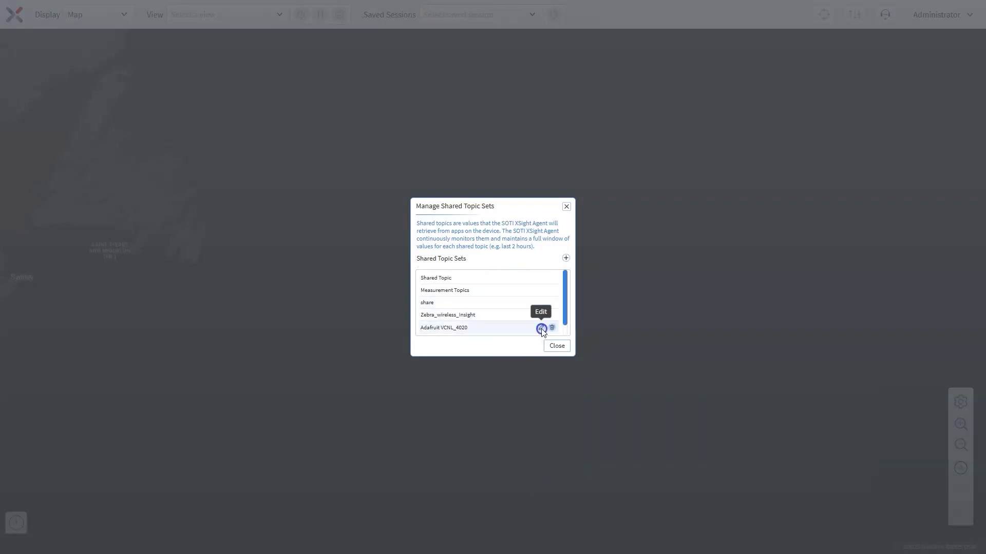
click(541, 328)
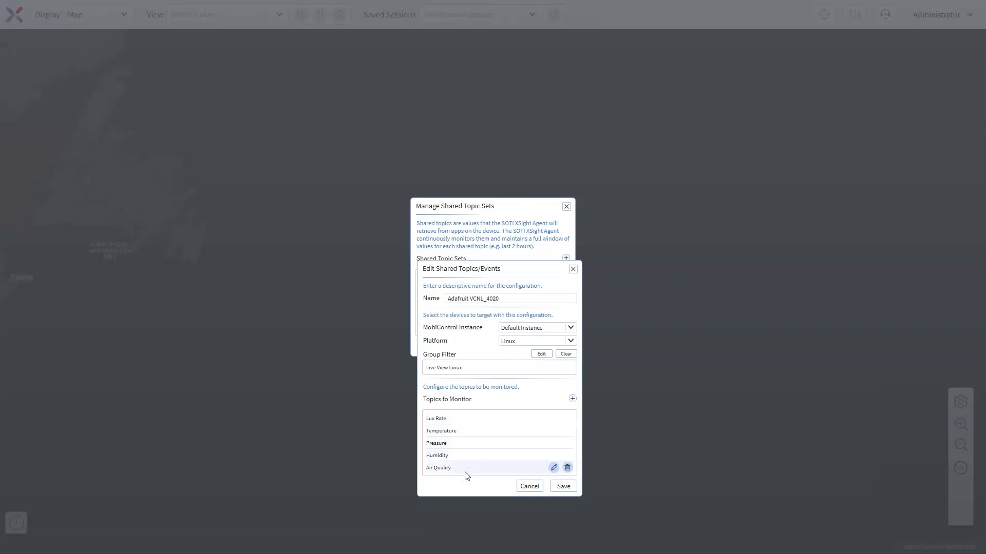
click(529, 487)
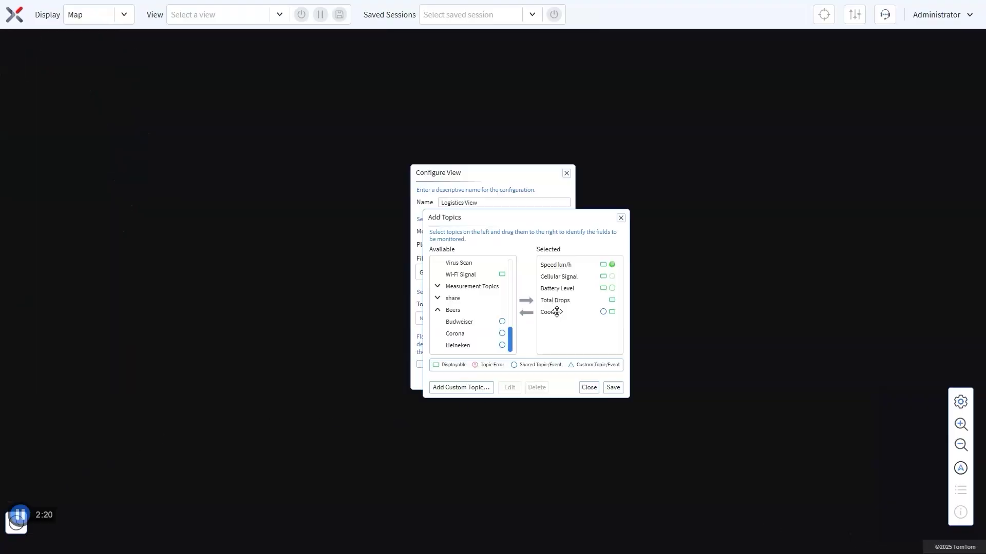
Move Coors above Speed km/h and Cellular Signal, then save the Logistics View.
drag(556, 310, 569, 271)
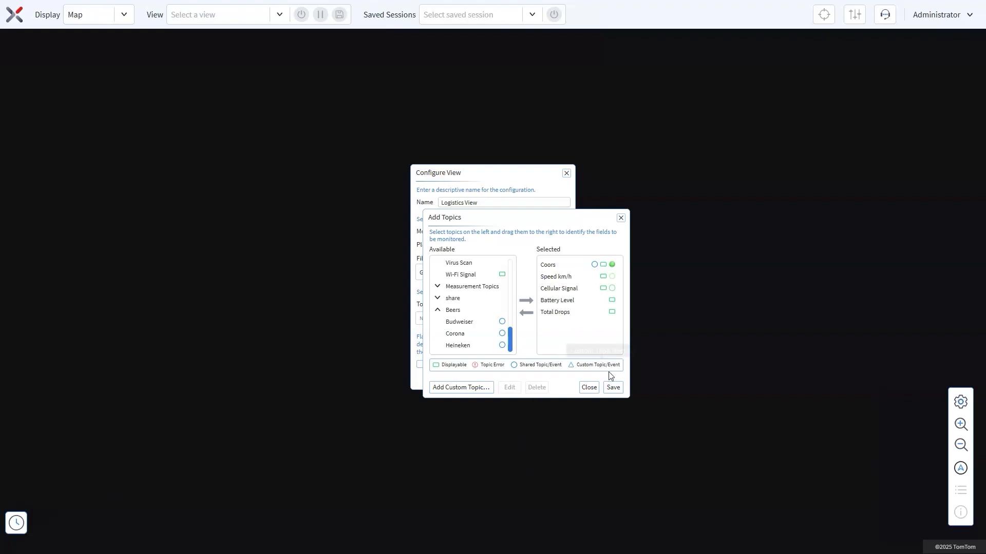
click(609, 389)
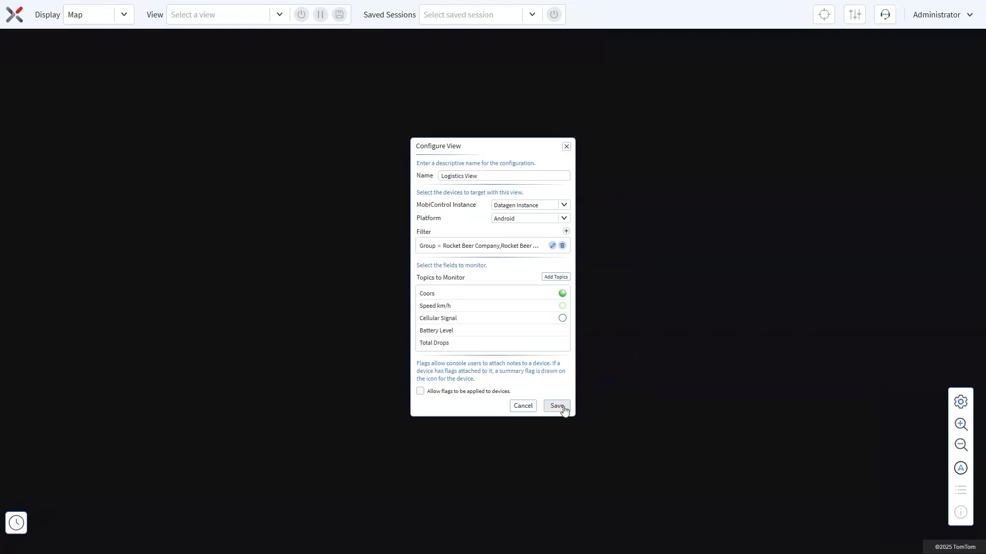
click(559, 406)
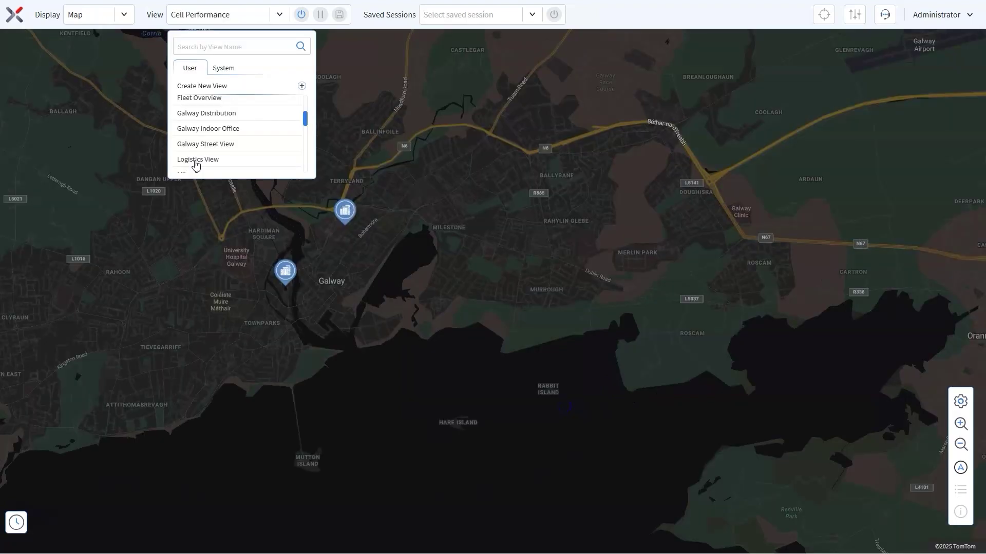
Start Logistics View and review the Device Details of a device near the university.
click(196, 162)
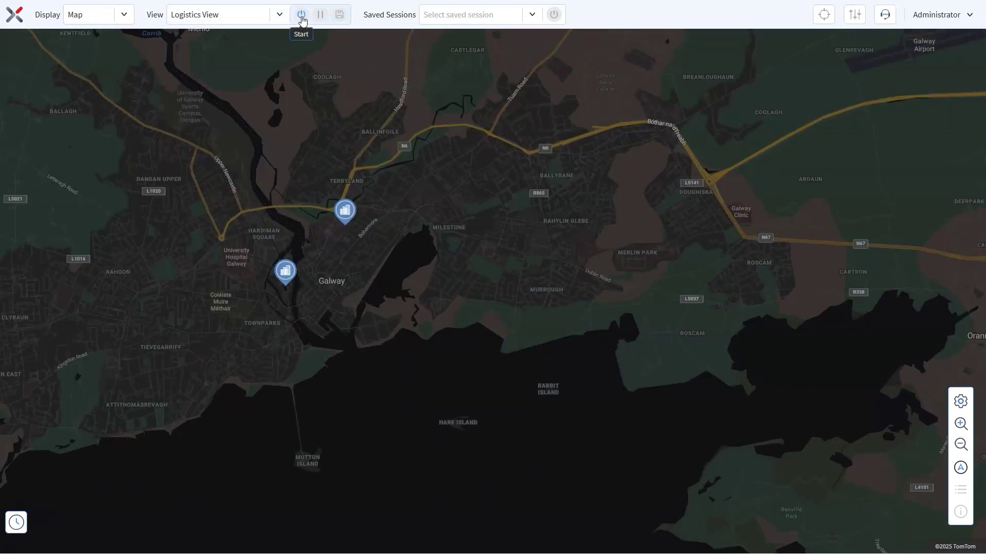
click(301, 19)
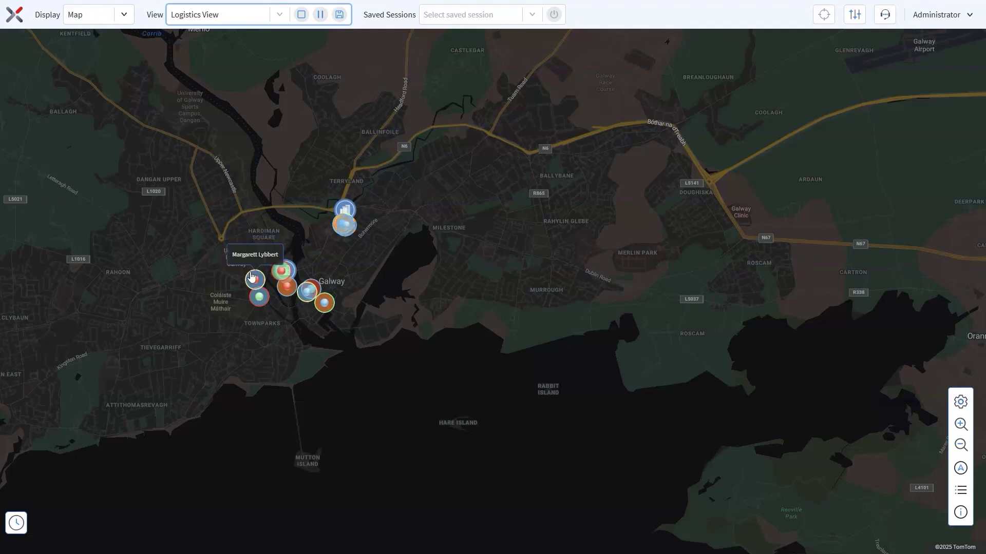
click(252, 283)
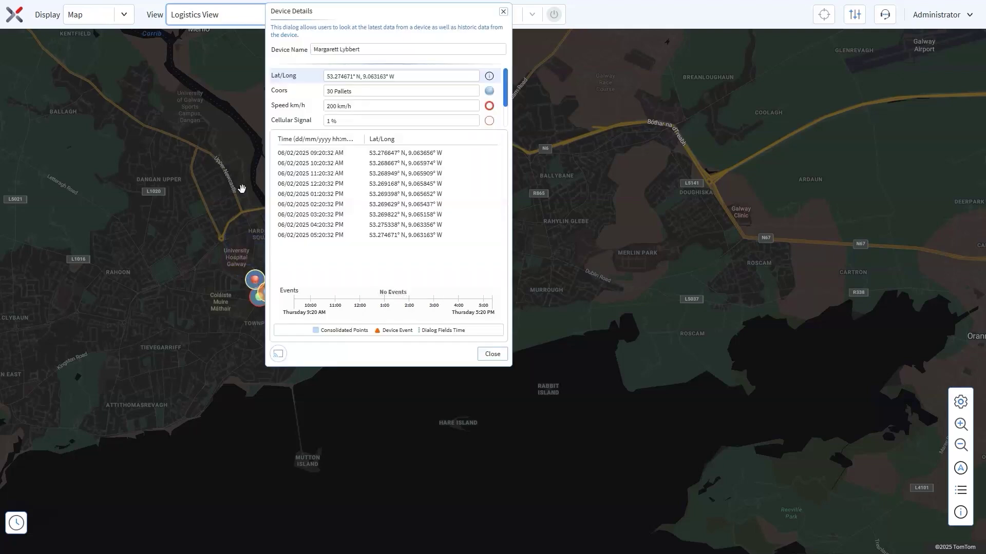
scroll(308, 92, down, 2)
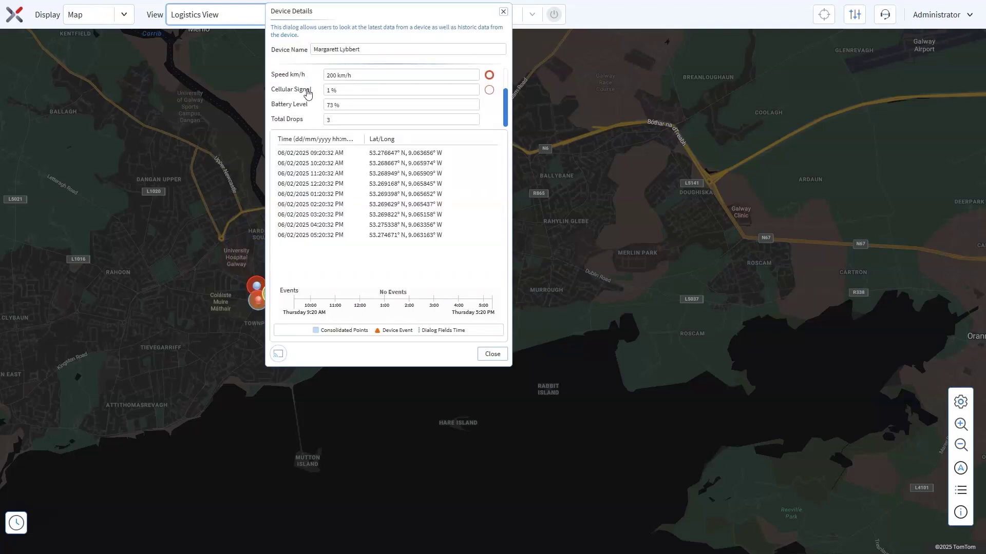
scroll(307, 94, up, 2)
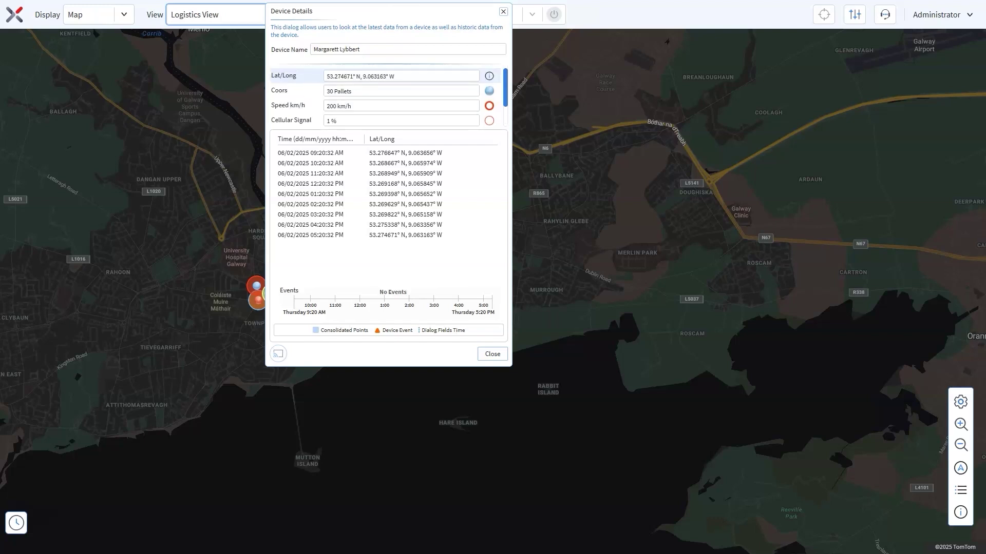
click(503, 11)
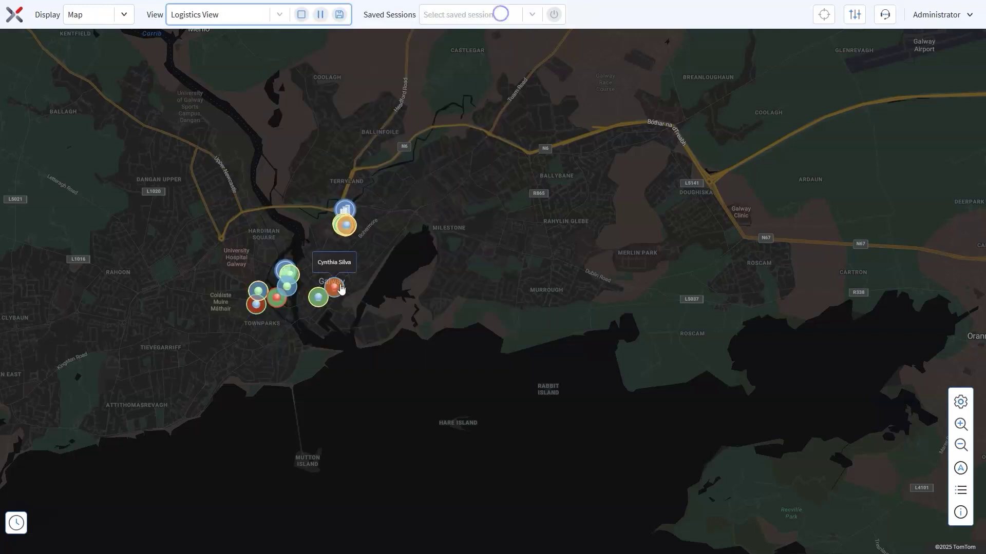
Review the Device Details of another fleet device on the map.
click(349, 232)
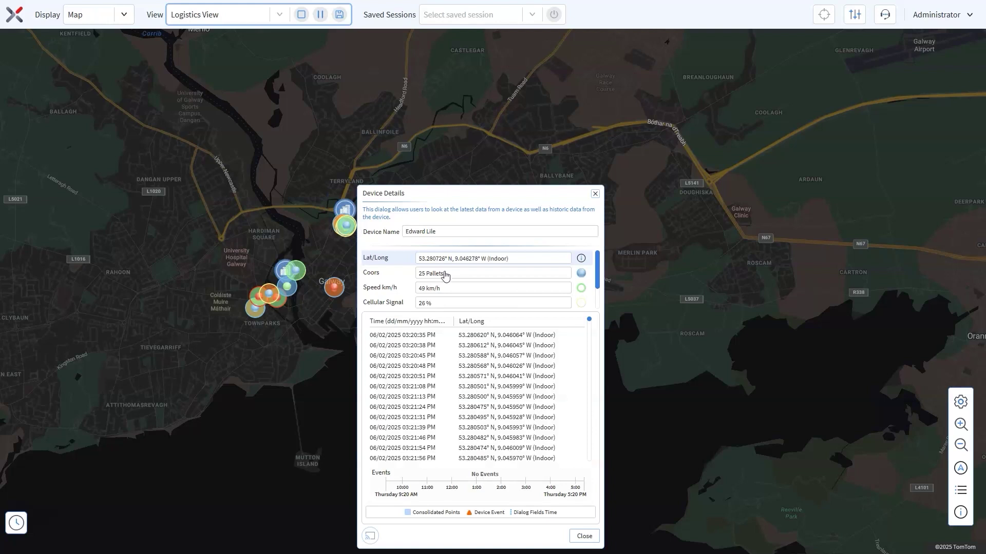
scroll(445, 276, down, 2)
scroll(444, 276, up, 2)
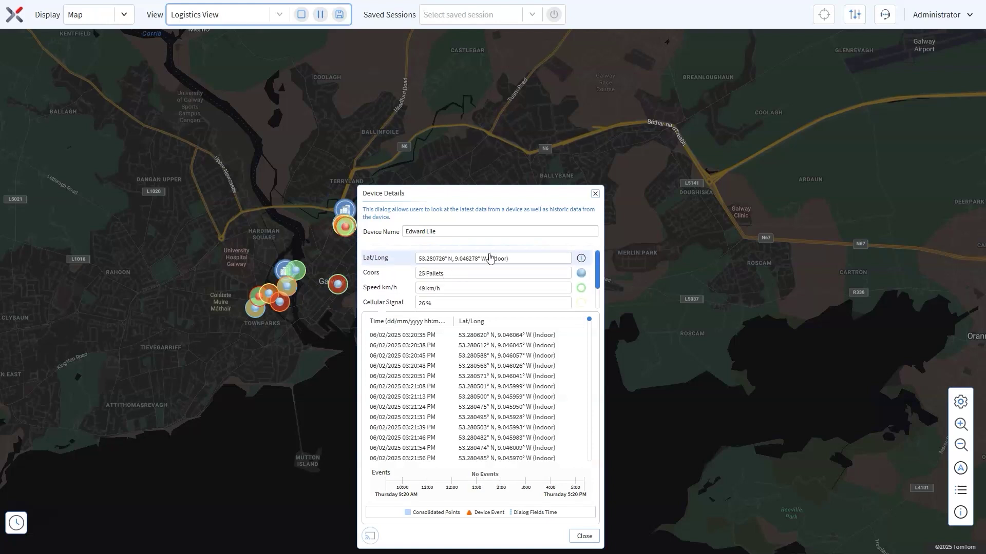
click(594, 194)
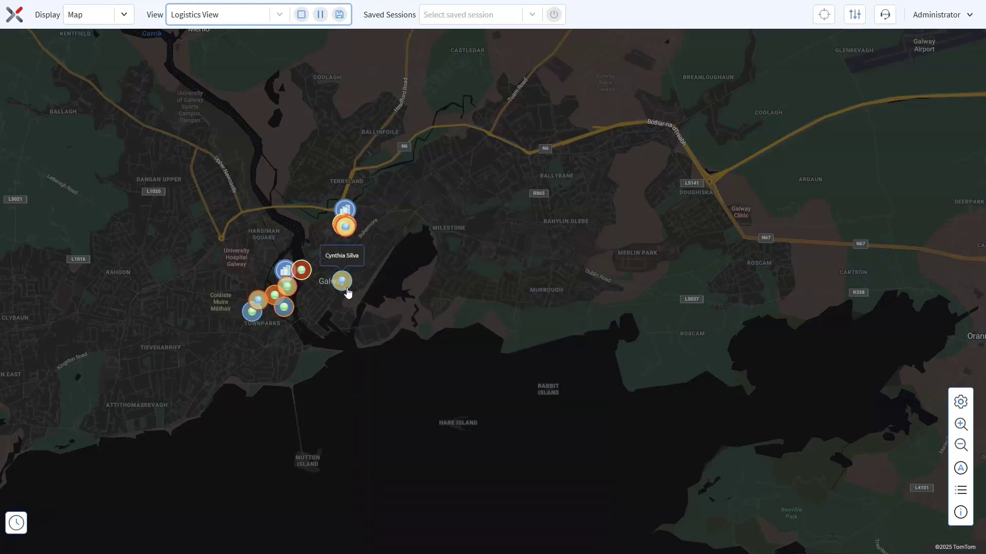
click(124, 16)
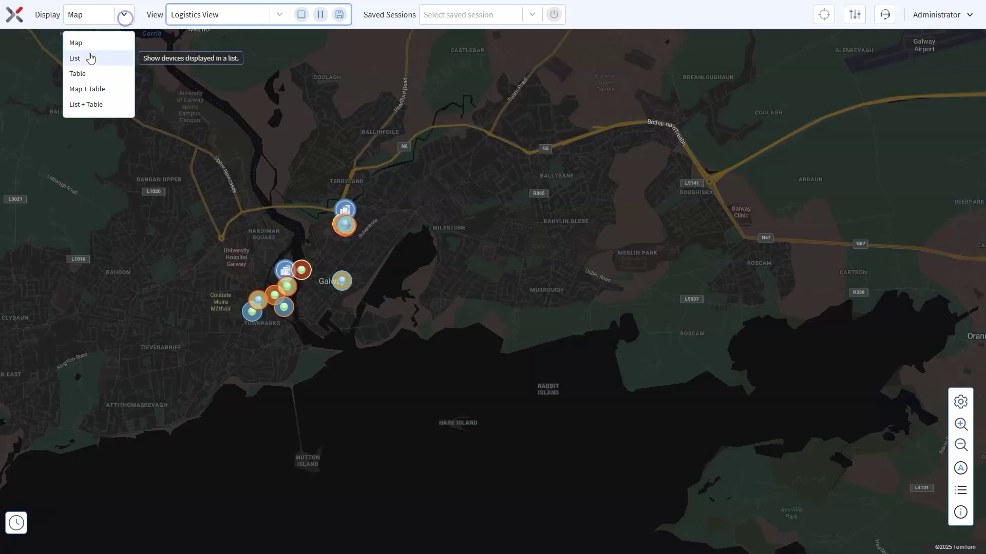
Switch the Logistics View display from map to List, showing all 13 devices.
click(90, 58)
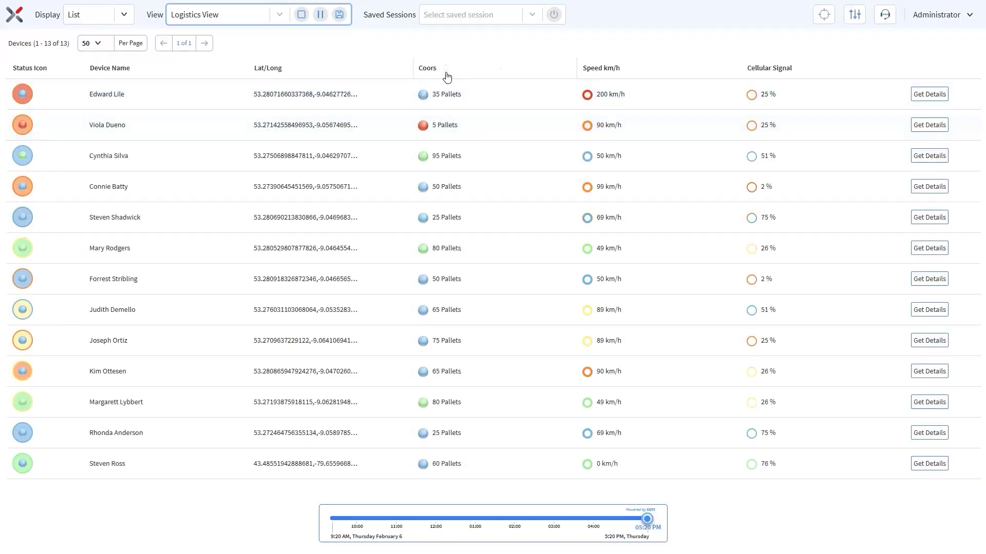